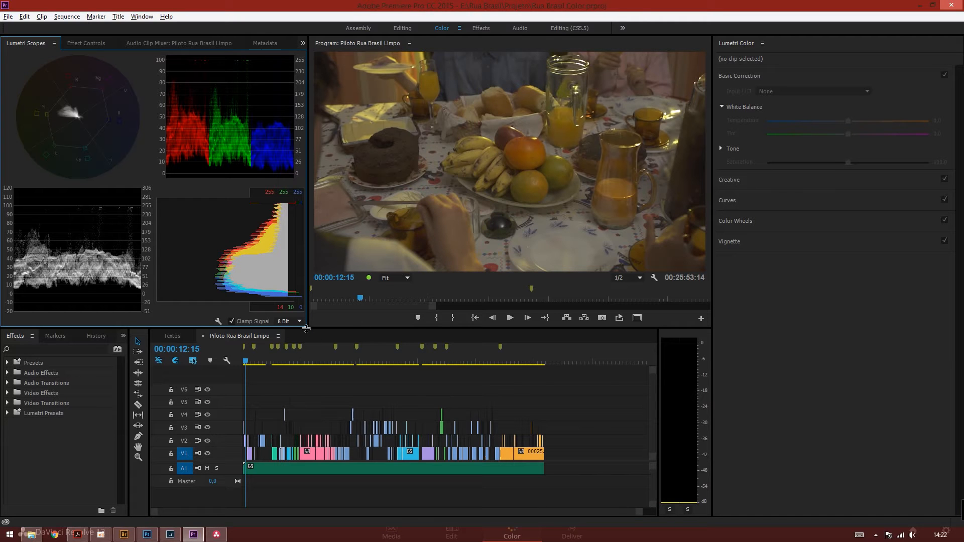
Enlarge the program monitor by resizing the neighbouring panels and magnify the timeline around the playhead
left_click_drag(308, 329, 234, 379)
scroll(289, 440, "up", 5)
scroll(289, 441, "up", 3)
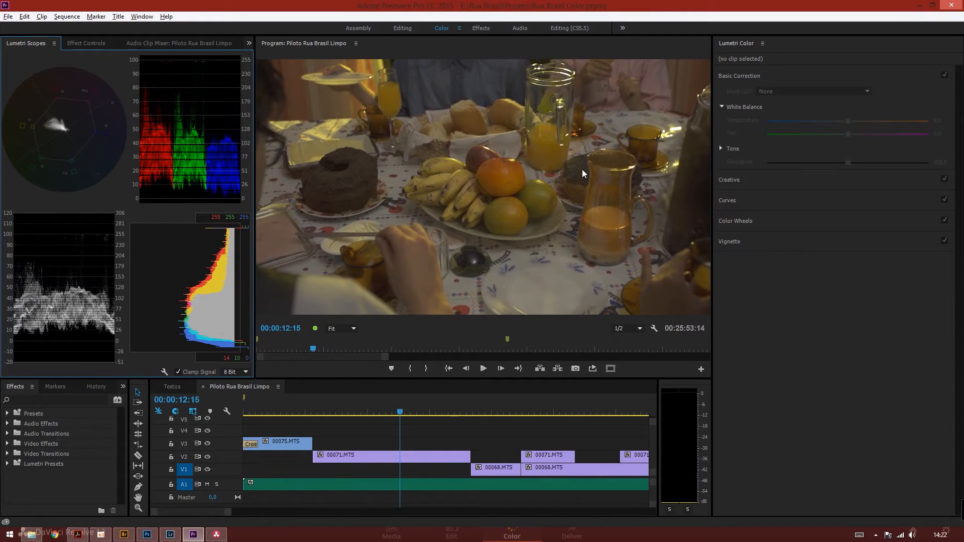
left_click_drag(714, 218, 779, 218)
Hide the luma waveform, RGB parade and histogram so Lumetri Scopes shows only the YUV vectorscope
right_click(159, 153)
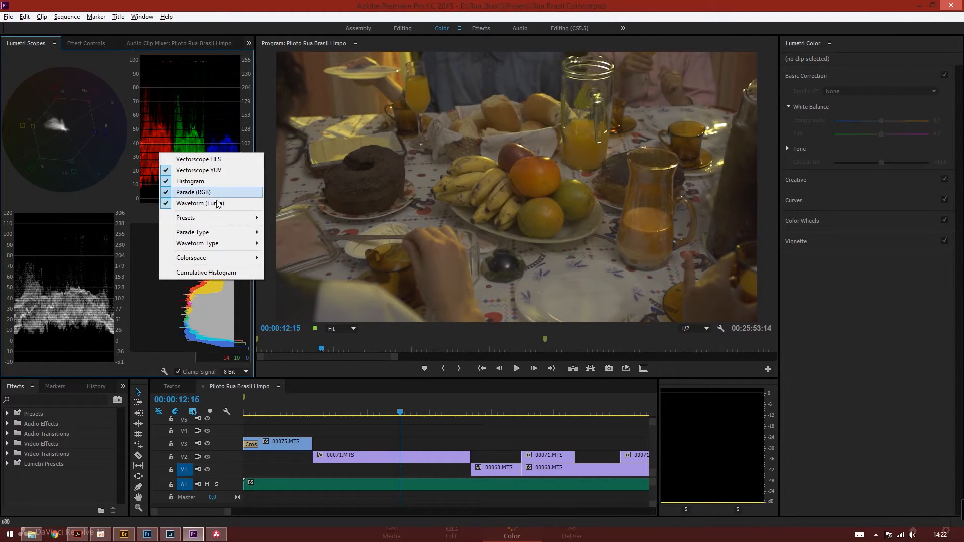
left_click(201, 203)
right_click(148, 187)
left_click(188, 226)
right_click(161, 203)
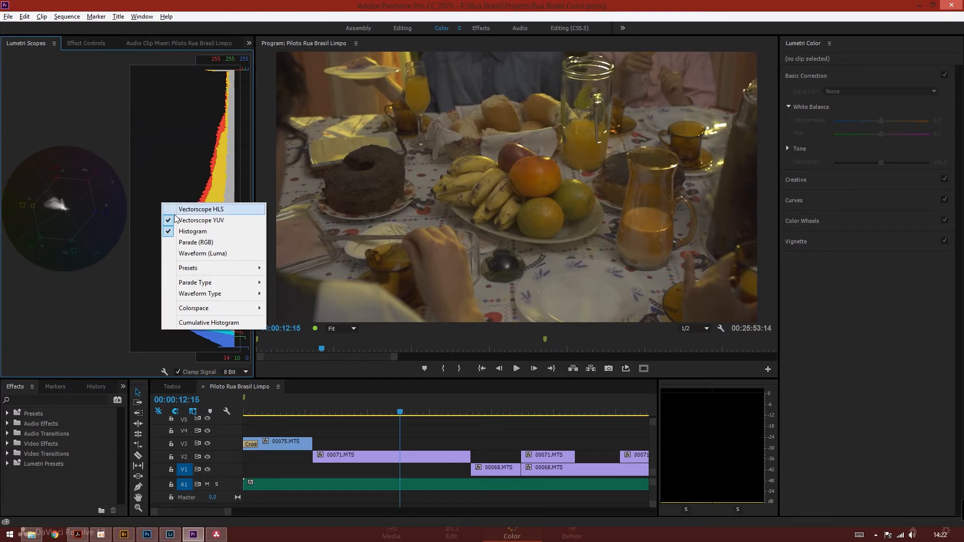
left_click(191, 231)
Replace the YUV vectorscope with the histogram as the only scope on display
right_click(146, 195)
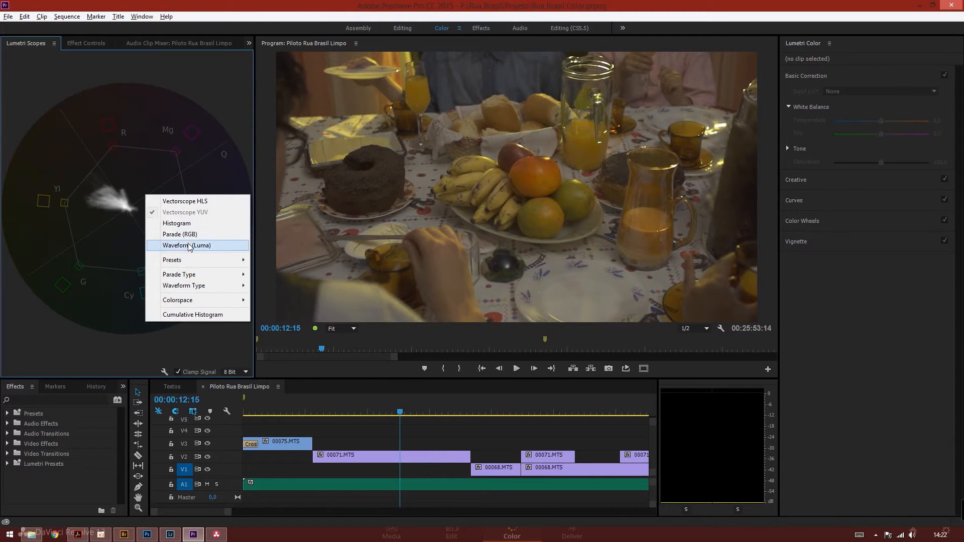
left_click(179, 223)
right_click(177, 216)
left_click(201, 234)
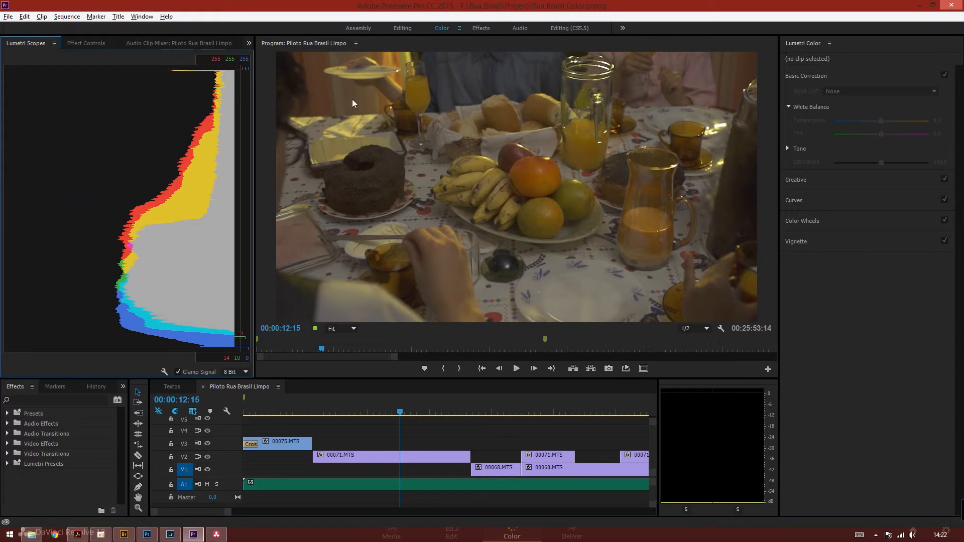
Bring back the YUV vectorscope and hide the histogram
right_click(217, 165)
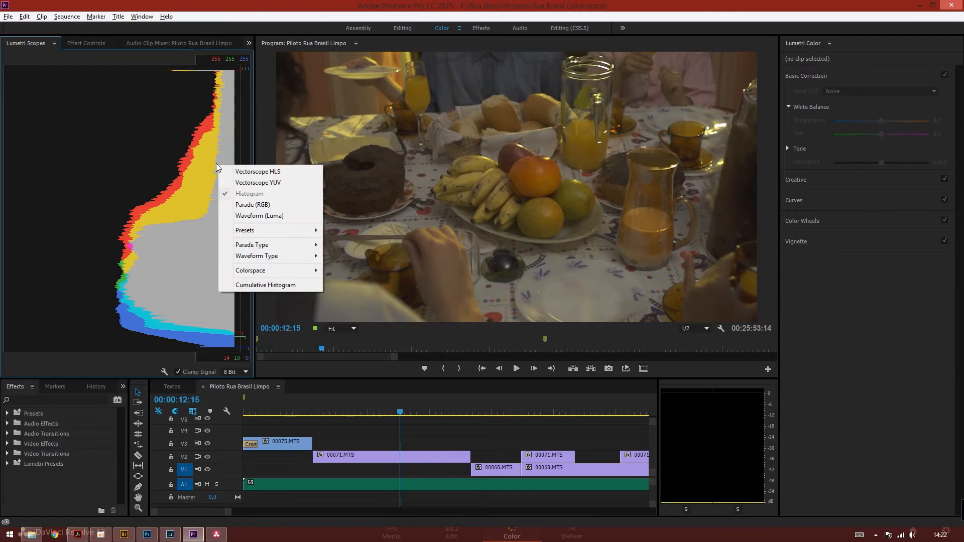
left_click(247, 183)
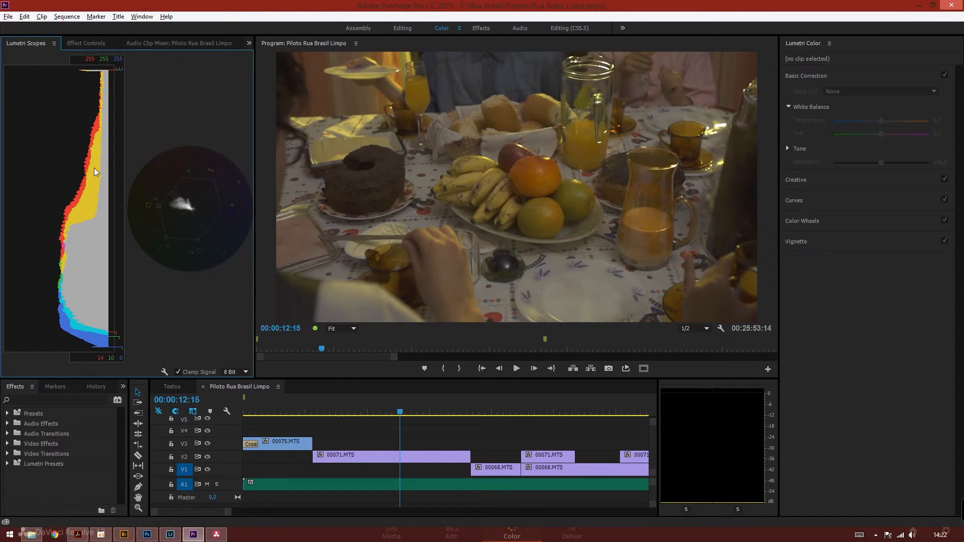
right_click(141, 195)
left_click(179, 224)
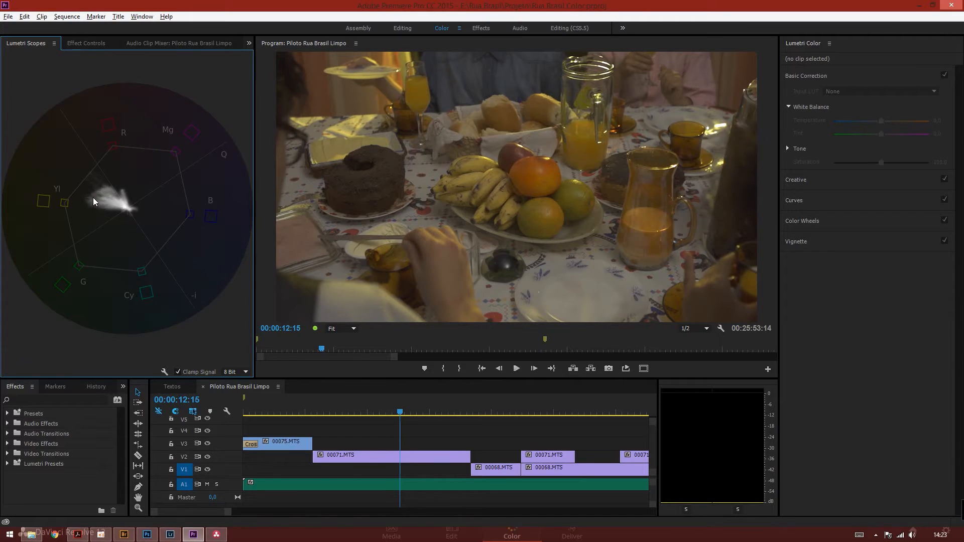
Show the RGB parade as the only scope by hiding the YUV vectorscope
right_click(136, 200)
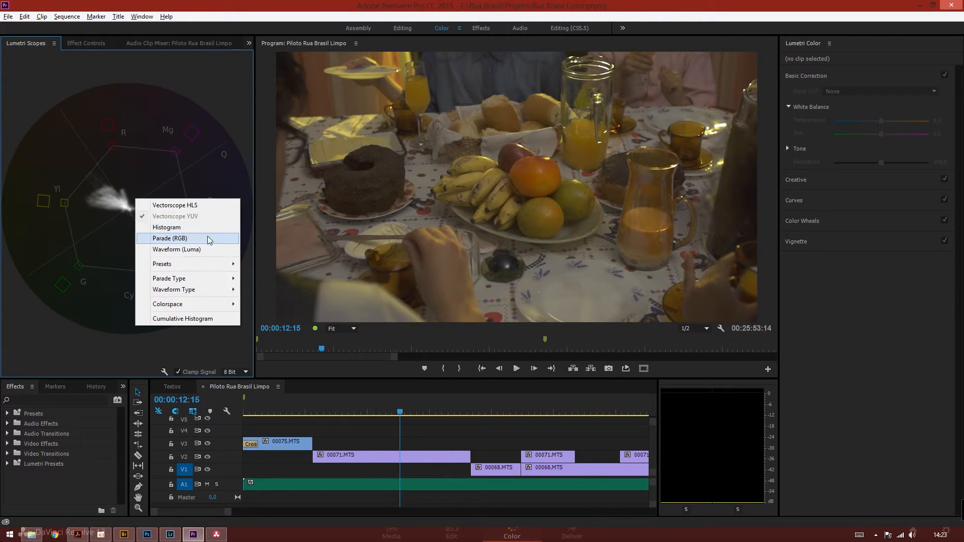
left_click(178, 238)
right_click(151, 202)
left_click(179, 212)
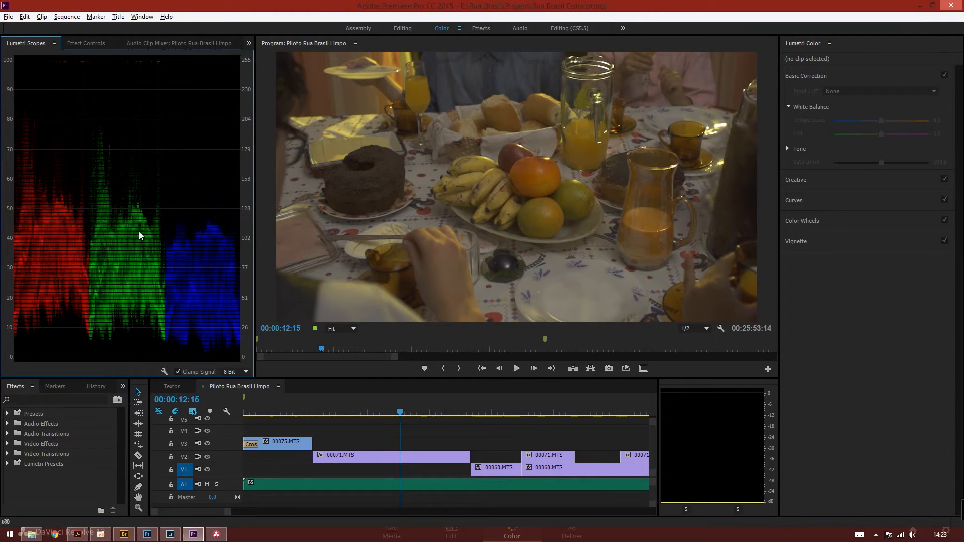
right_click(164, 178)
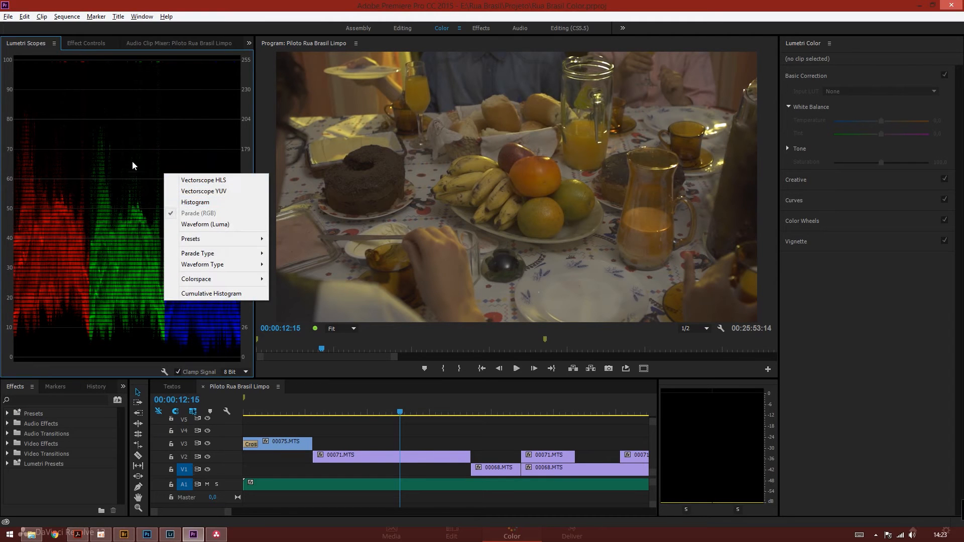
left_click(131, 179)
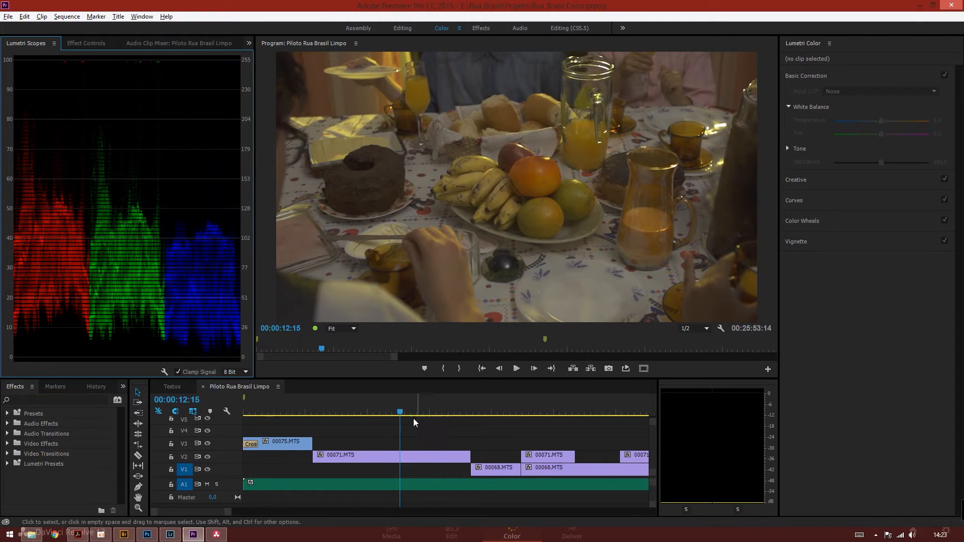
Select the 00071.MTS clip on V2 at 00:00:11:18 and open its Lumetri curves
left_click_drag(405, 414, 388, 414)
left_click(394, 456)
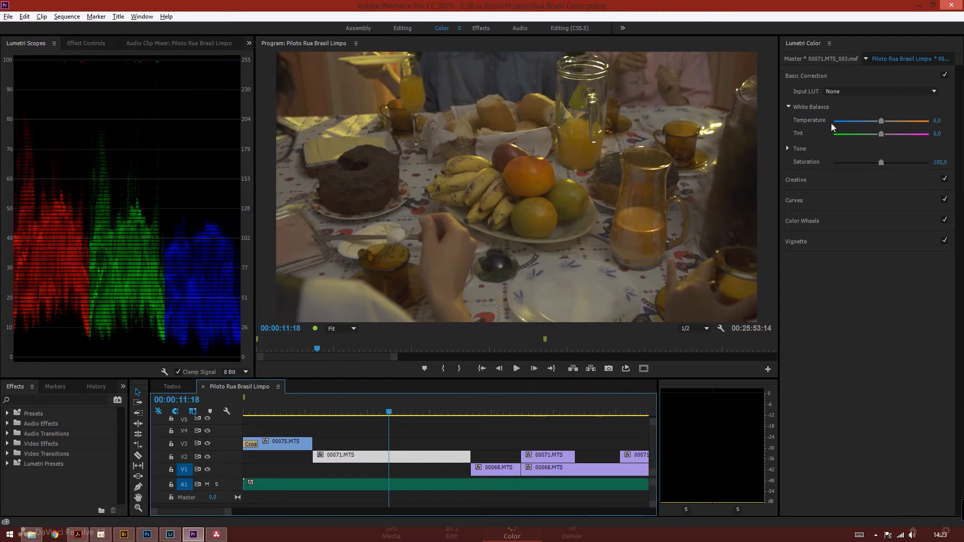
left_click(794, 75)
left_click(801, 118)
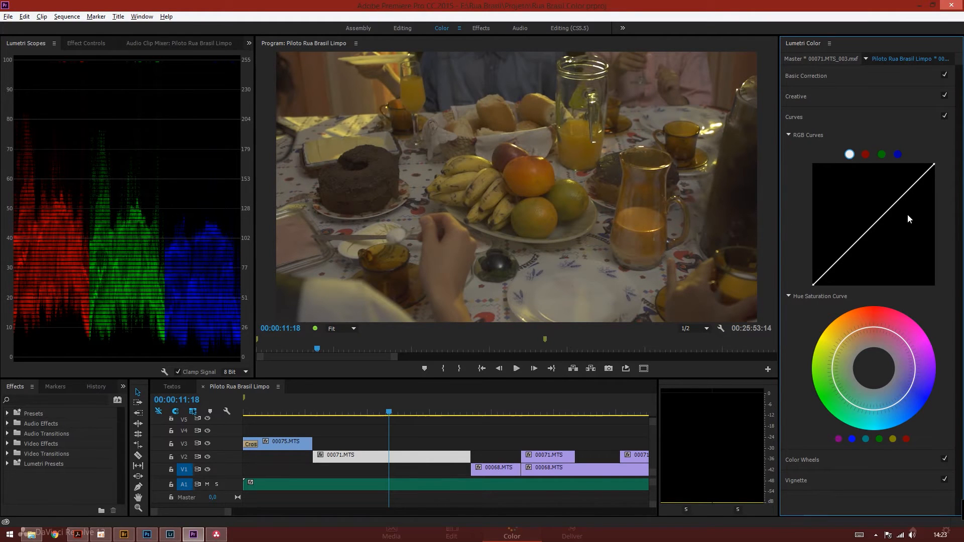
Brighten the clip on the master RGB curve by lifting midtones and highlights while anchoring the shadows near the diagonal
left_click_drag(892, 206, 888, 184)
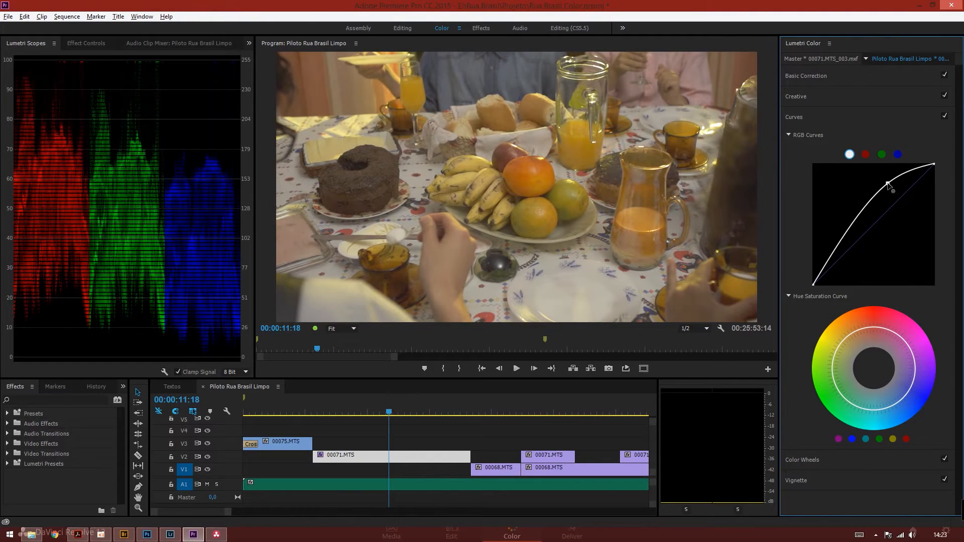
left_click_drag(824, 271, 823, 274)
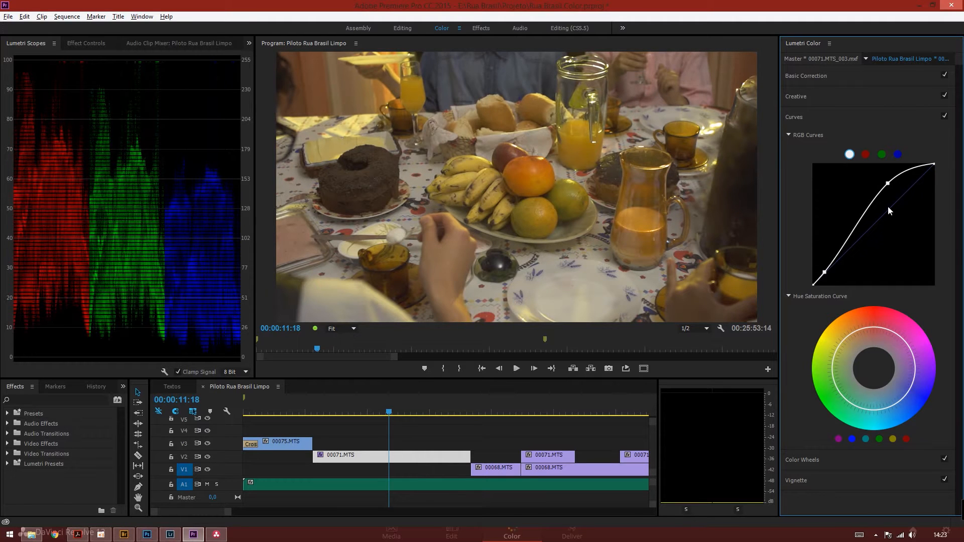
left_click_drag(888, 184, 880, 189)
left_click(854, 219)
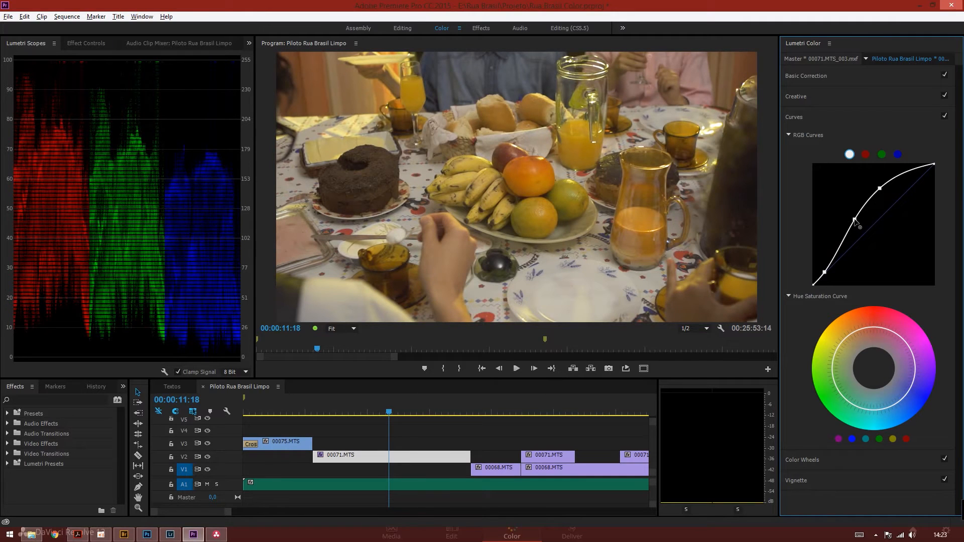
left_click_drag(880, 188, 880, 188)
left_click_drag(855, 219, 853, 218)
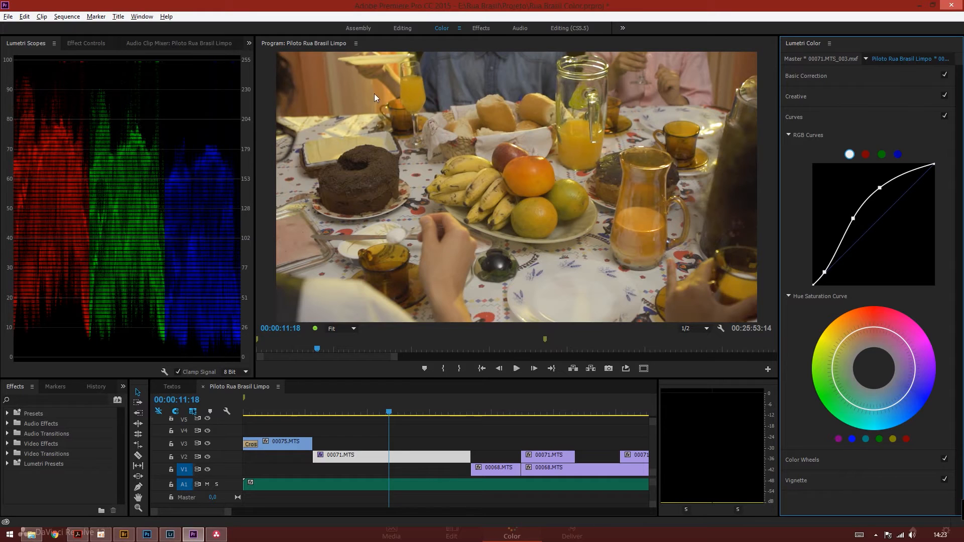
Raise the upper part of the blue curve slightly while anchoring its shadows
left_click(898, 155)
left_click(890, 208)
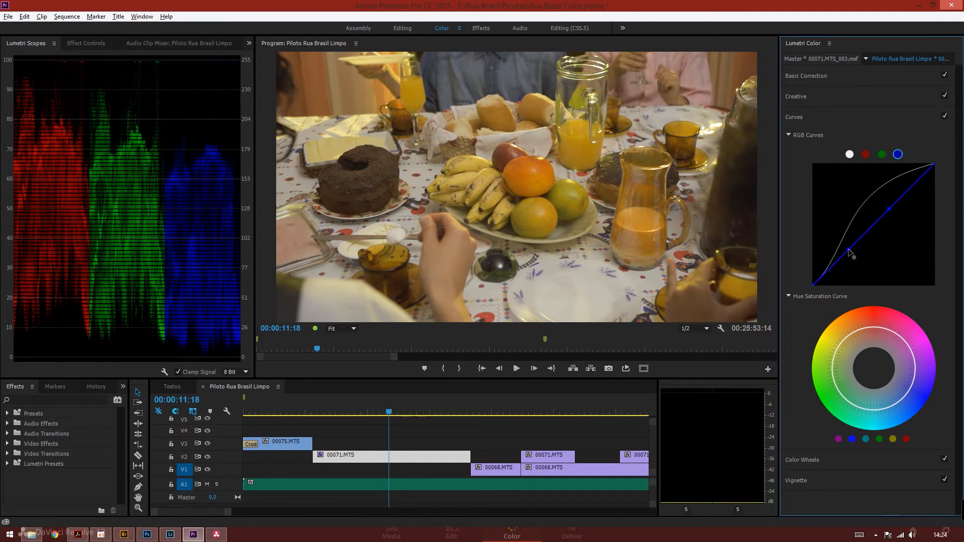
left_click(919, 175)
mouse_move(919, 174)
left_mouse_down()
mouse_move(887, 206)
mouse_move(902, 182)
left_mouse_up()
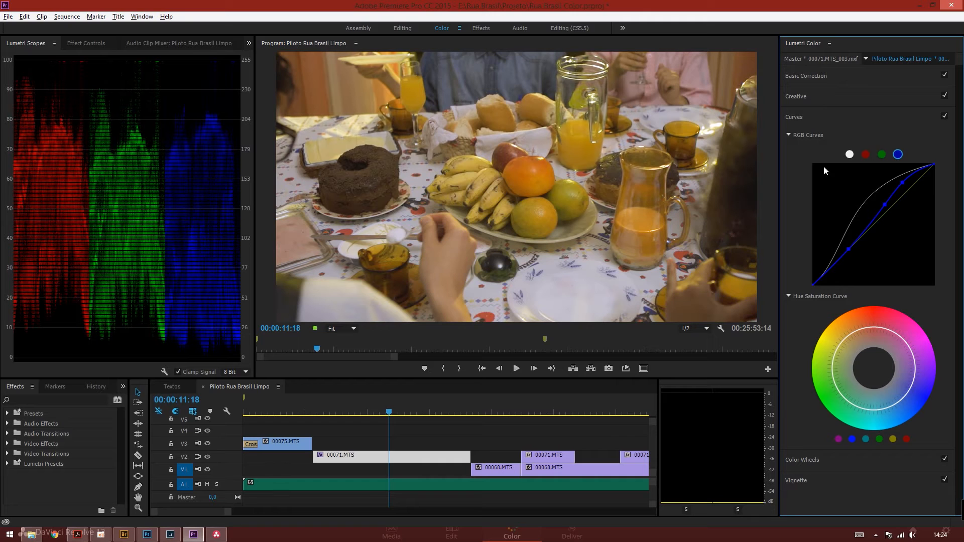
Add control points in the lower and upper parts of the red curve and try a highlight adjustment
left_click(866, 155)
left_click(904, 195)
left_click(857, 243)
left_click_drag(927, 176, 923, 179)
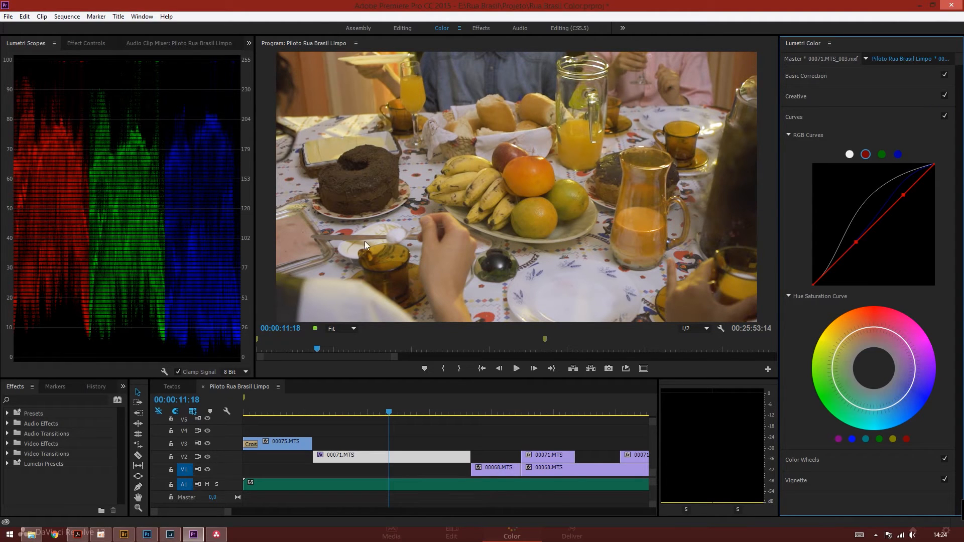
Add a midtone point to the blue curve and lift it slightly
left_click(898, 154)
left_click(885, 206)
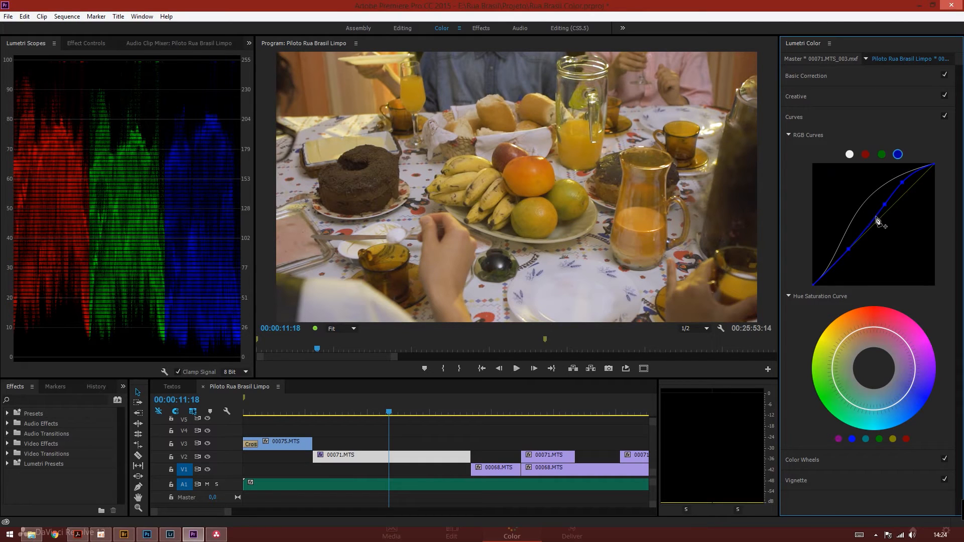
left_click(875, 224)
mouse_move(876, 224)
left_mouse_down()
mouse_move(871, 234)
mouse_move(883, 207)
mouse_move(872, 224)
left_mouse_up()
Toggle the clip's Lumetri Color effect off and on to compare the image before and after grading
left_click(86, 43)
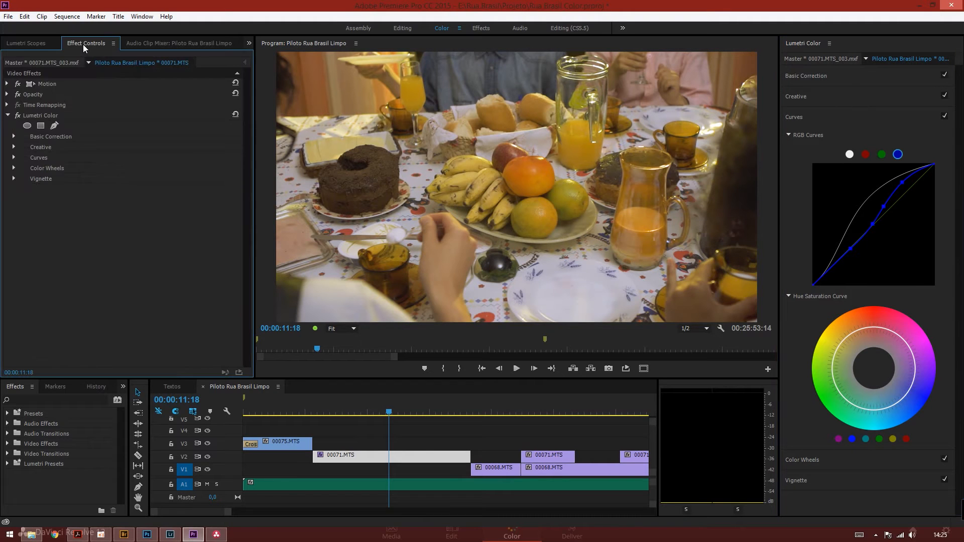
left_click(19, 116)
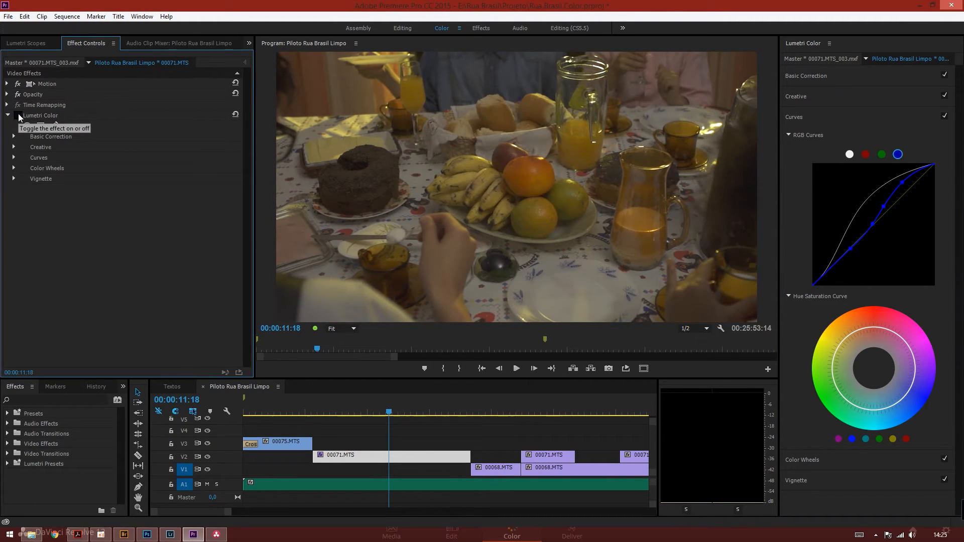
left_click(20, 116)
left_click(19, 116)
left_click(19, 116)
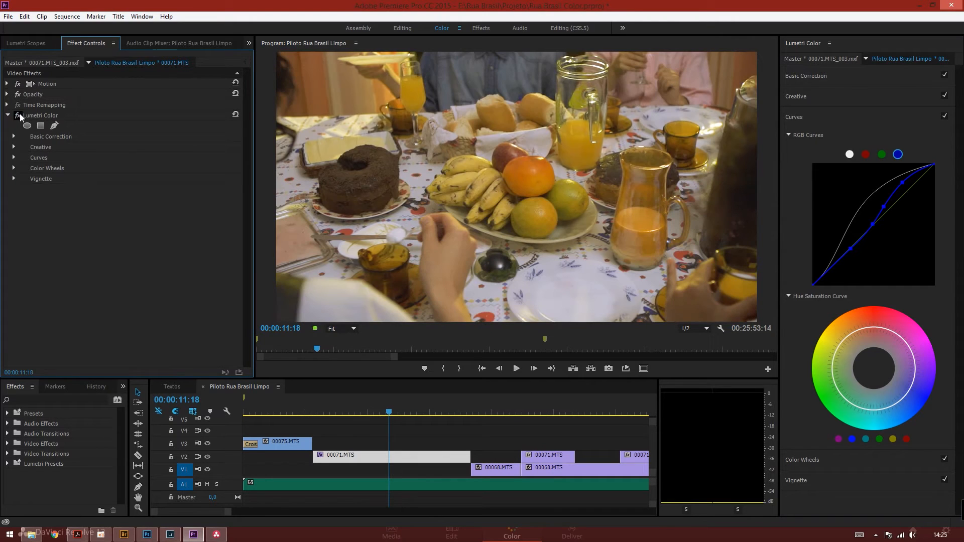
Reset the clip's Lumetri Color effect, return to the scopes and collapse the curves section
left_click(235, 115)
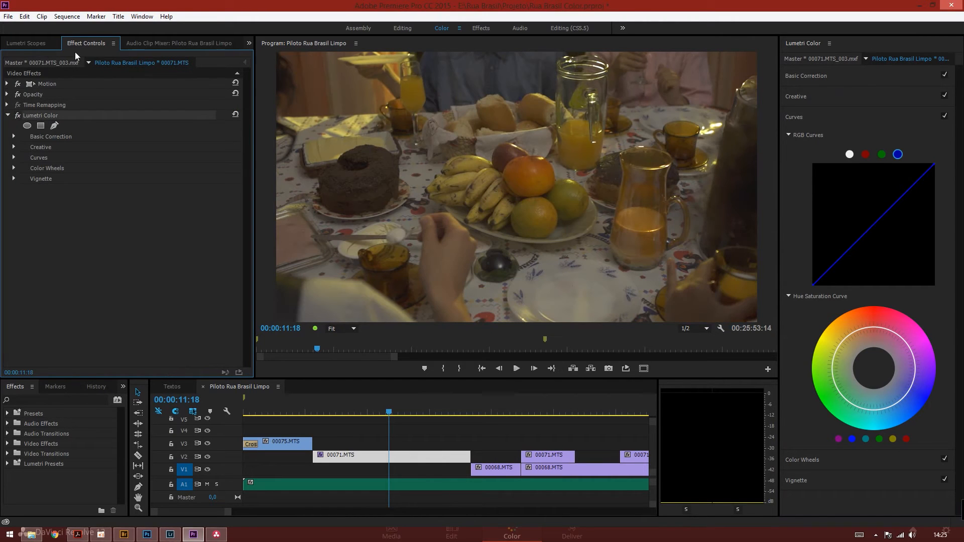
left_click(40, 44)
left_click(797, 115)
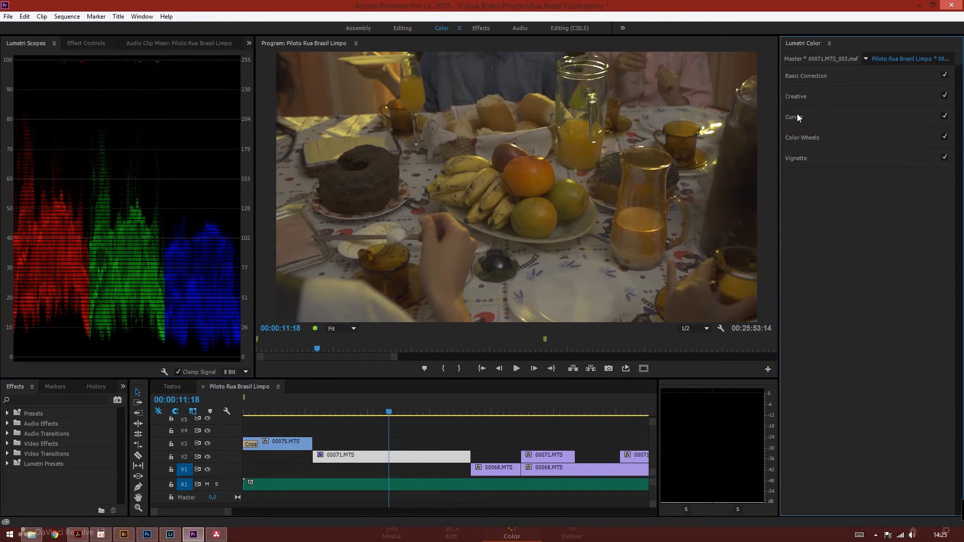
In Basic Correction, set Exposure to 1.3, Highlights to 60.0, Shadows to -43.2 and Saturation to 137.9
left_click(813, 73)
left_click(790, 149)
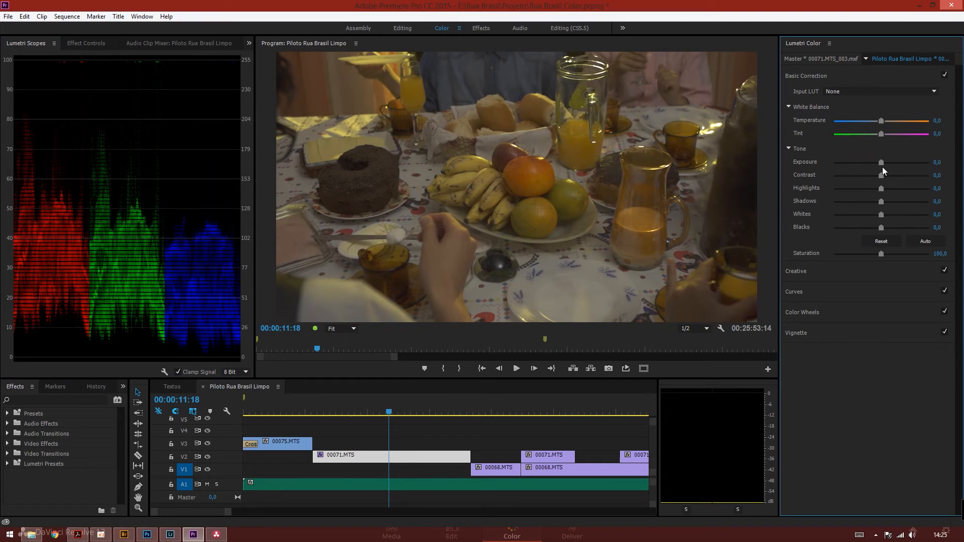
left_click_drag(882, 163, 893, 162)
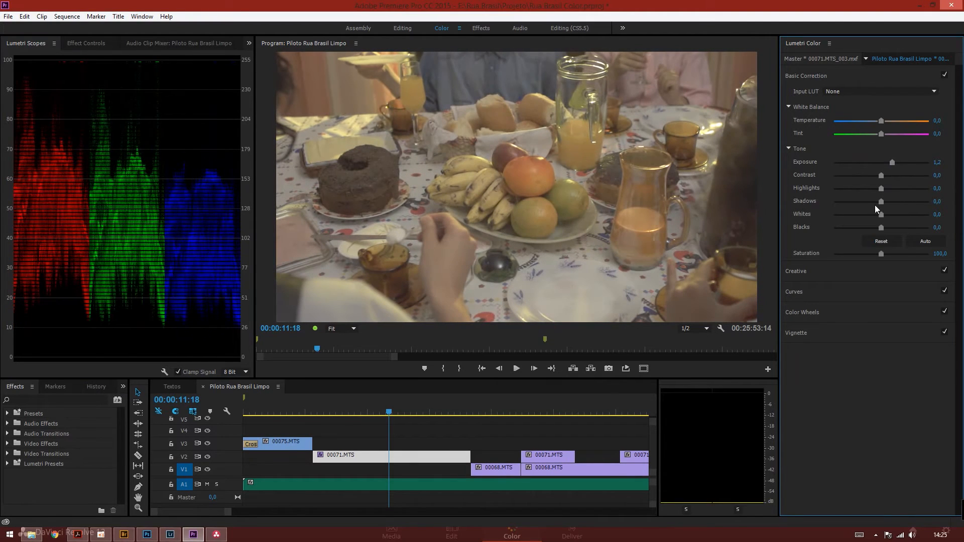
left_click_drag(882, 202, 860, 203)
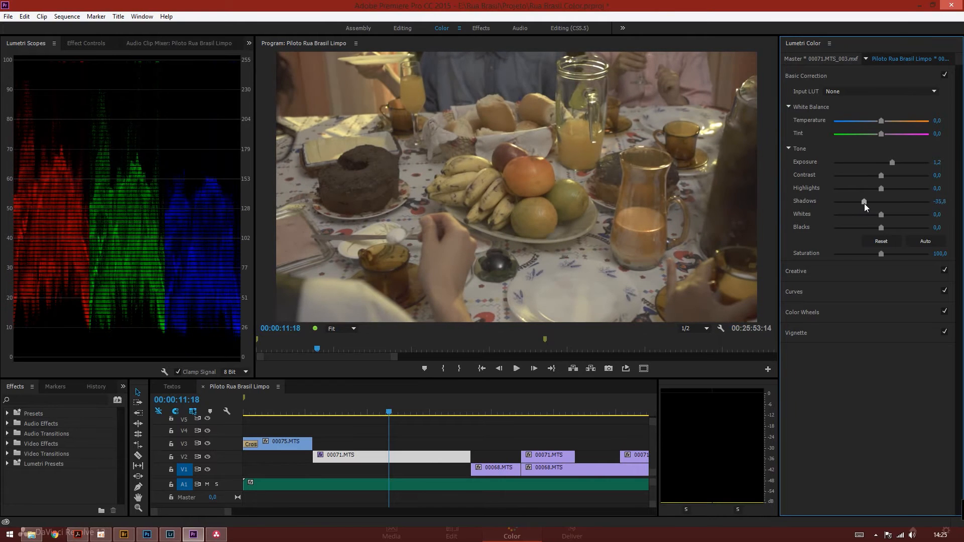
left_click_drag(893, 164, 903, 191)
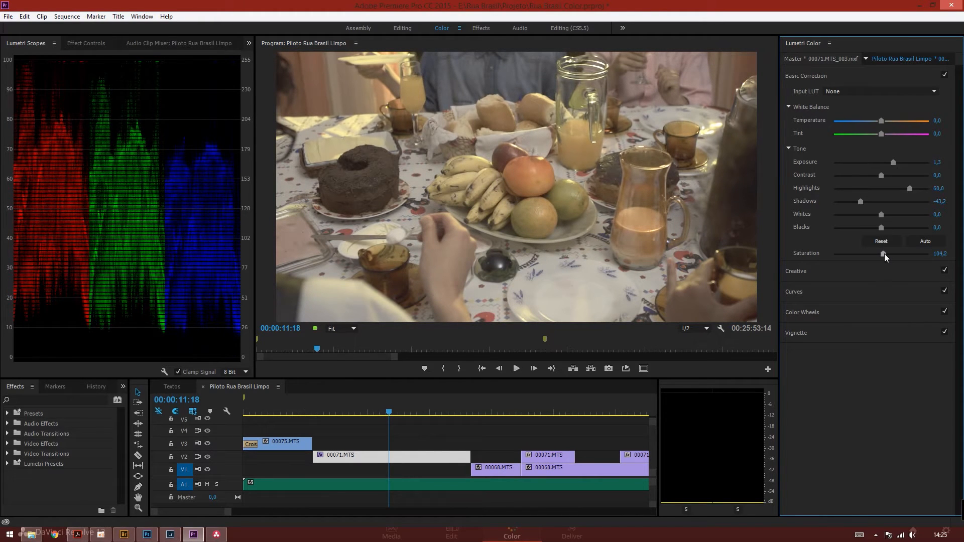
left_click_drag(914, 251, 901, 254)
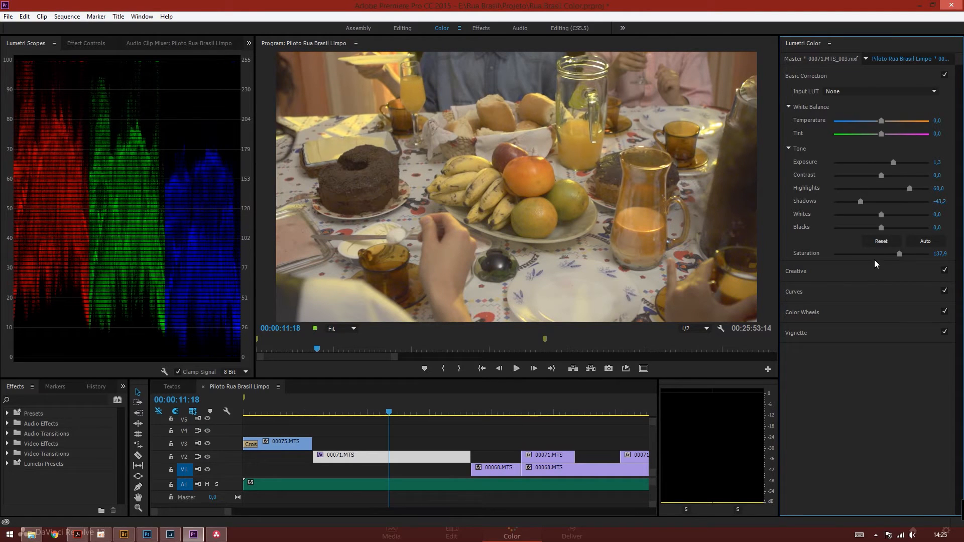
Raise the clip's Vibrance to about 74.7 in the Creative adjustments
left_click(828, 272)
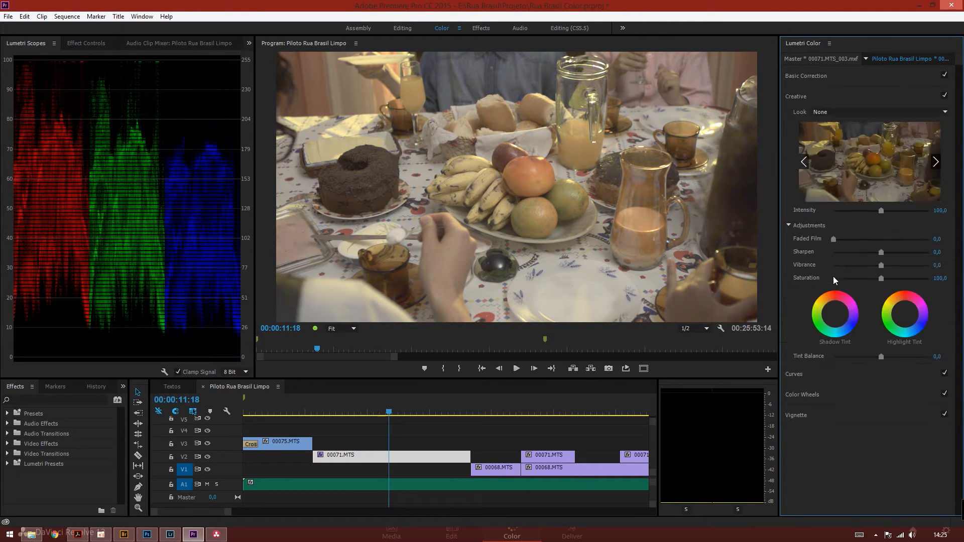
left_click_drag(886, 264, 901, 265)
left_click_drag(930, 265, 917, 264)
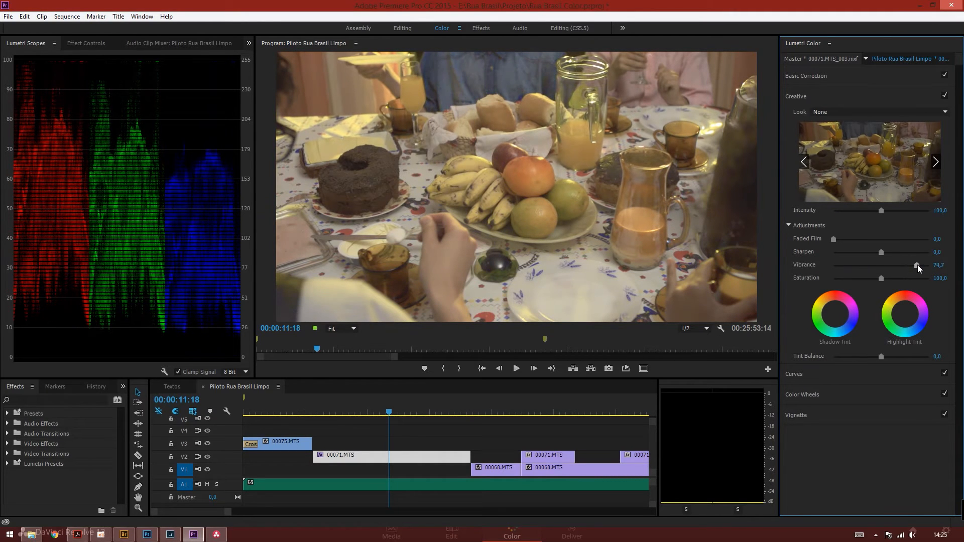
In Basic Correction, set Whites to 13.7, Blacks to -13.7, Saturation to 120.0 and Temperature to -2.1
left_click(818, 78)
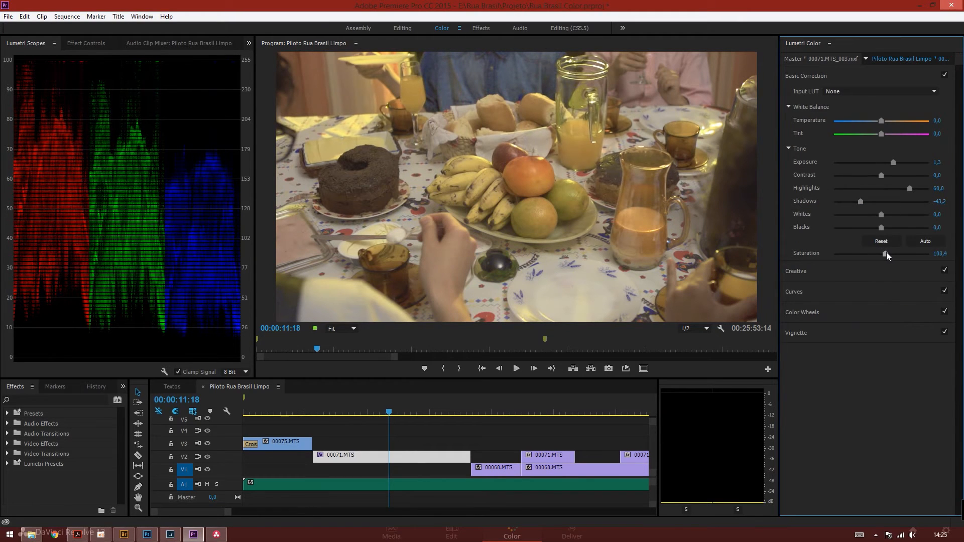
left_click_drag(888, 252, 886, 249)
left_click_drag(879, 227, 887, 215)
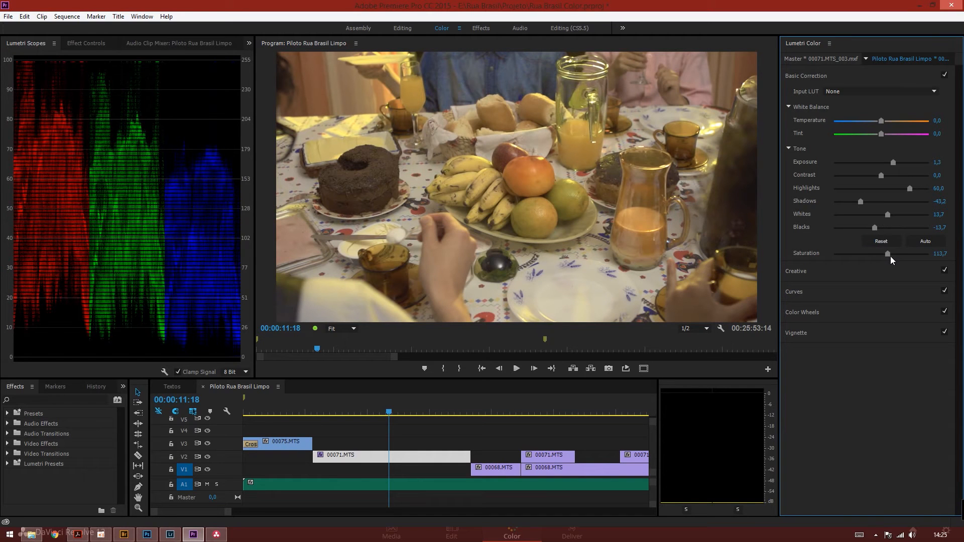
left_click_drag(891, 258, 893, 258)
left_click(879, 121)
left_click(804, 73)
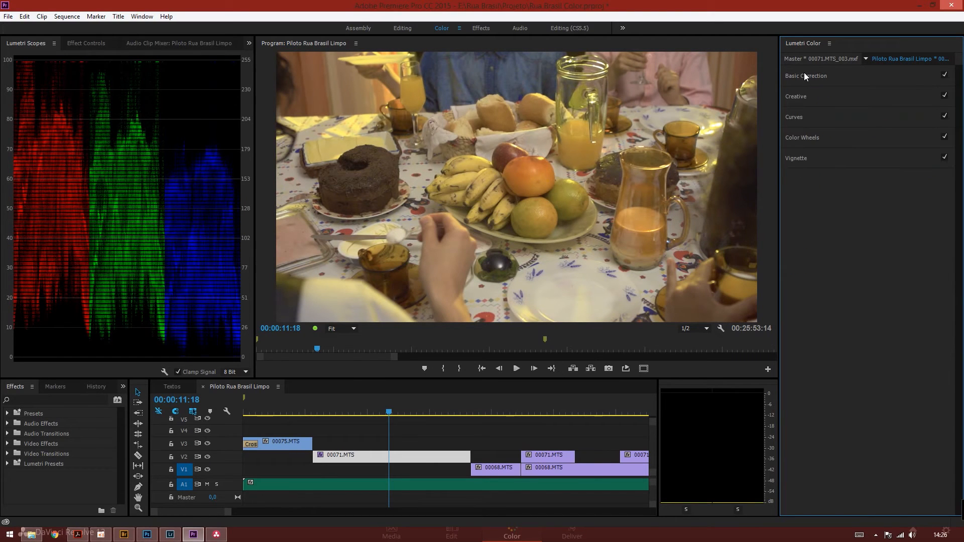
Reshape the Hue Saturation curve by adjusting the orange-yellow point, anchoring the green range and boosting the blue range slightly
left_click(796, 116)
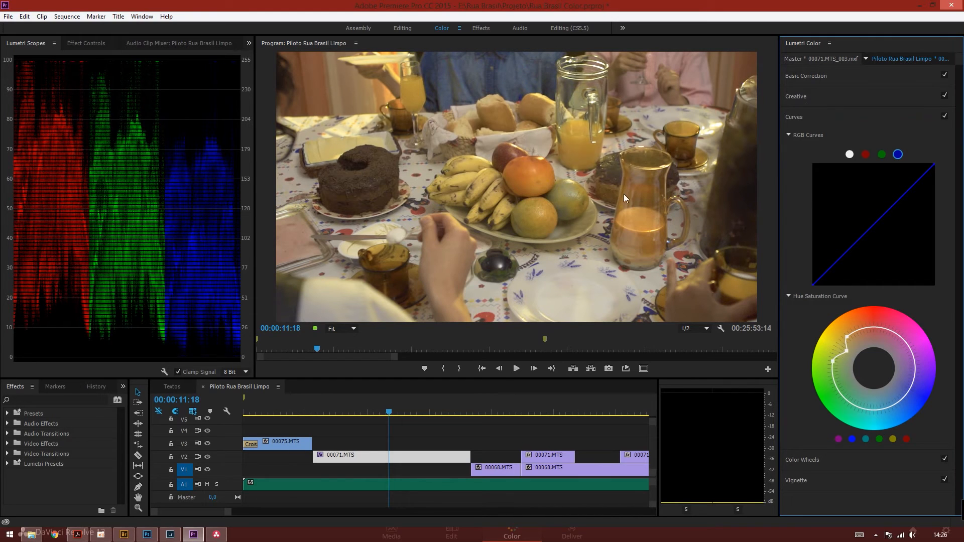
left_click_drag(848, 336, 848, 351)
left_click_drag(915, 389, 917, 387)
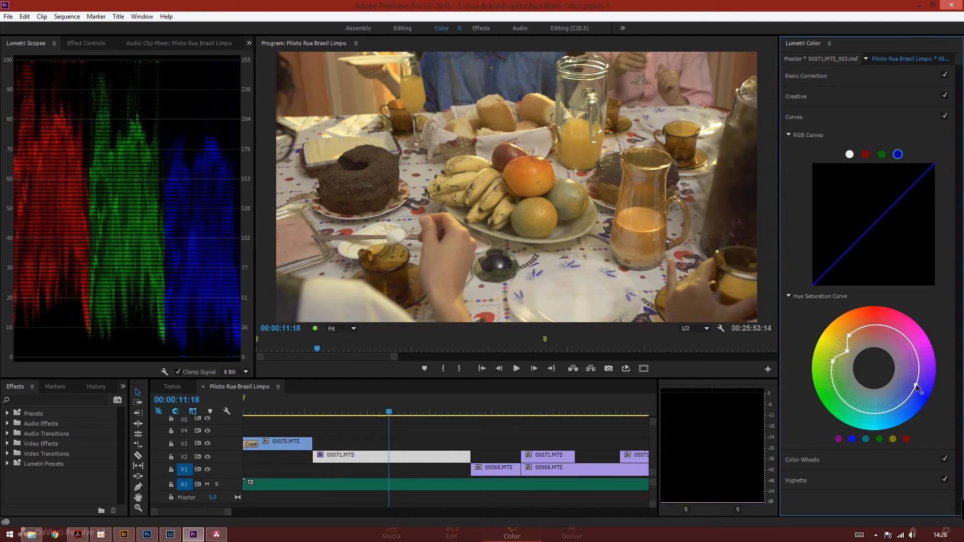
left_click(832, 391)
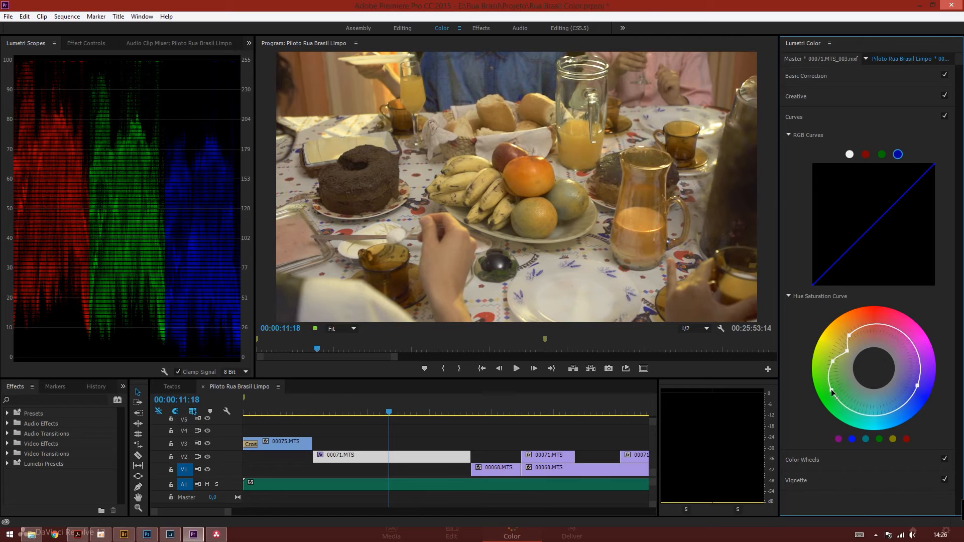
left_click_drag(917, 386, 918, 388)
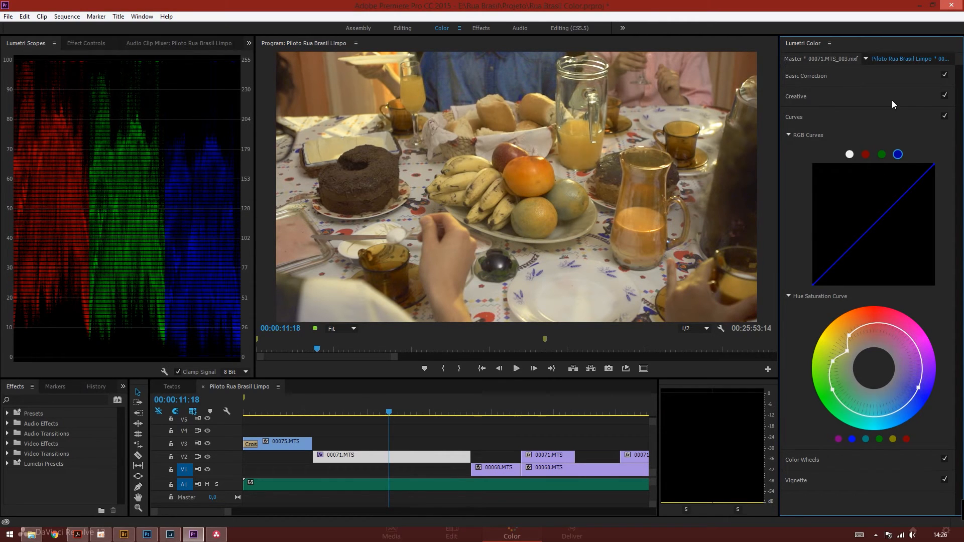
Toggle the 00071.MTS clip's Lumetri Color effect off and on to compare the corrected image with the original
left_click(83, 43)
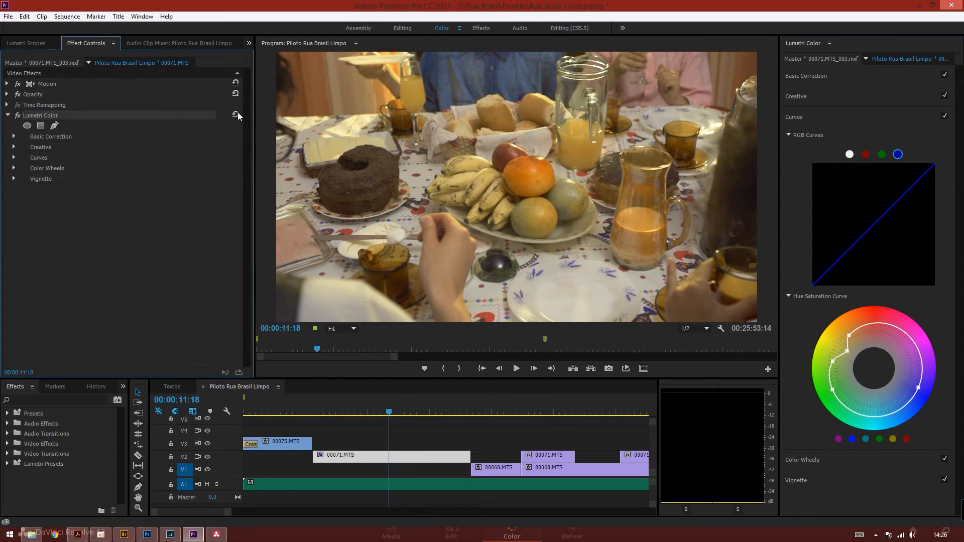
left_click(21, 116)
left_click(20, 116)
left_click(20, 116)
left_click(20, 116)
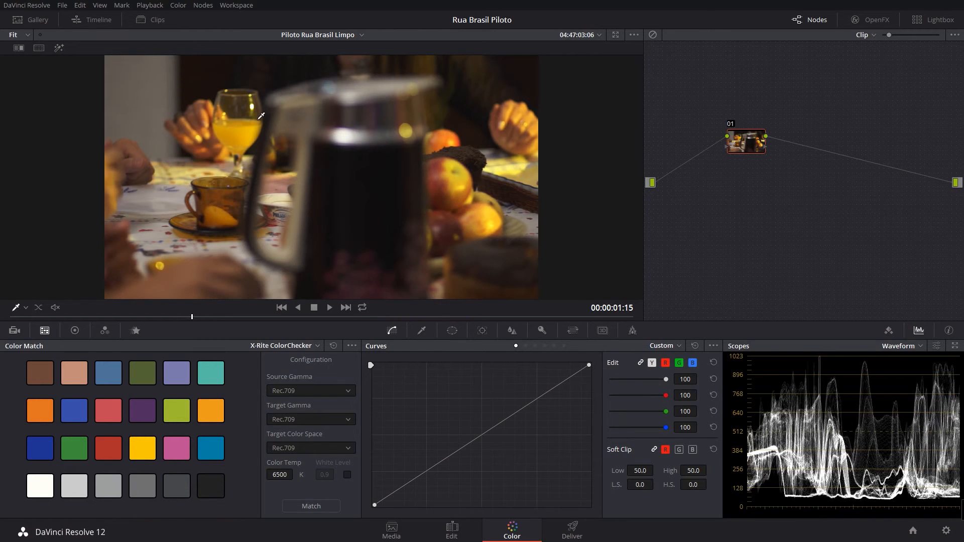
In DaVinci Resolve, set the coffee-pot clip's primary Gamma to 0.16 and Lift to -0.03
left_click(16, 333)
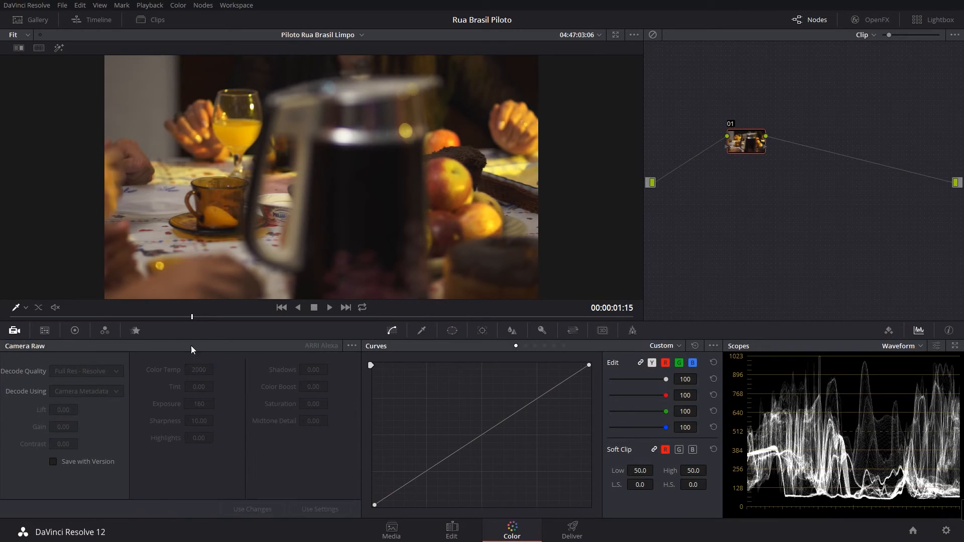
left_click(74, 331)
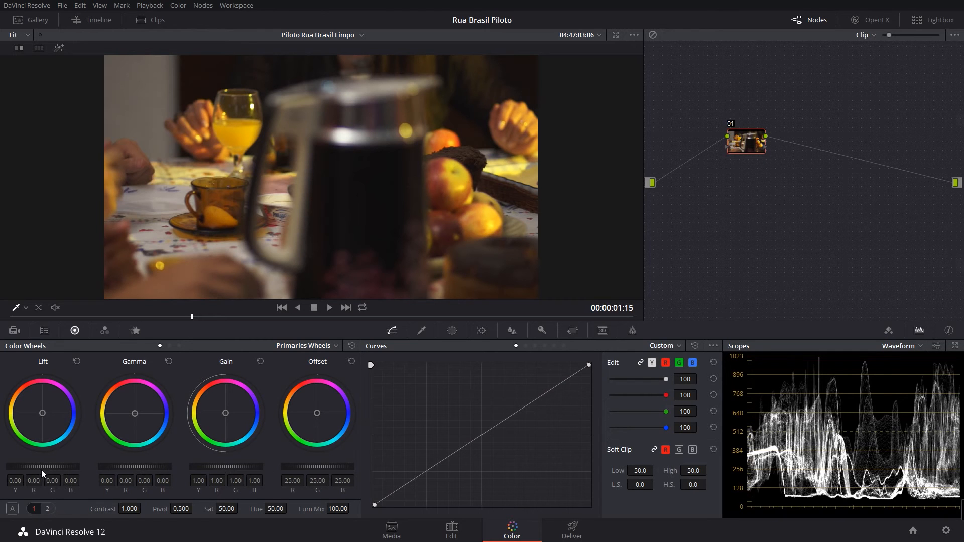
left_click_drag(131, 467, 391, 439)
mouse_move(59, 467)
left_mouse_down()
mouse_move(20, 465)
mouse_move(56, 463)
left_mouse_up()
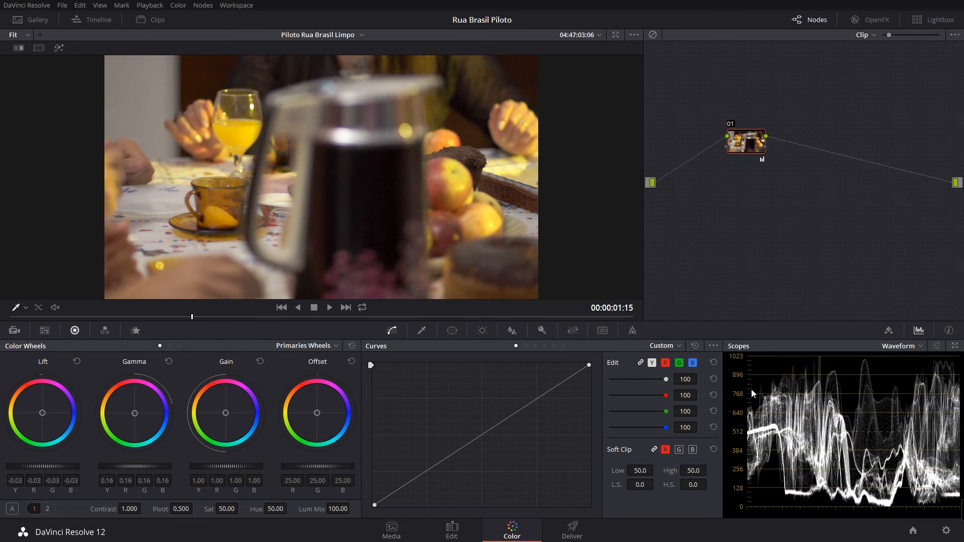
Bypass and restore the coffee-pot clip's grade several times to compare the image before and after the wheel adjustments
key("shift+d")
key("shift+d")
key("shift+d")
key("shift+d")
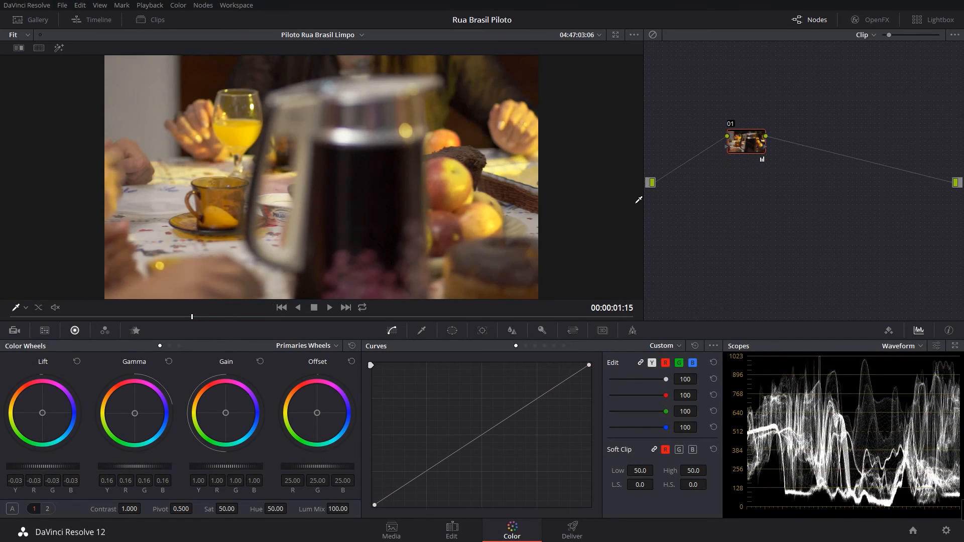
key("shift+d")
key("shift+d")
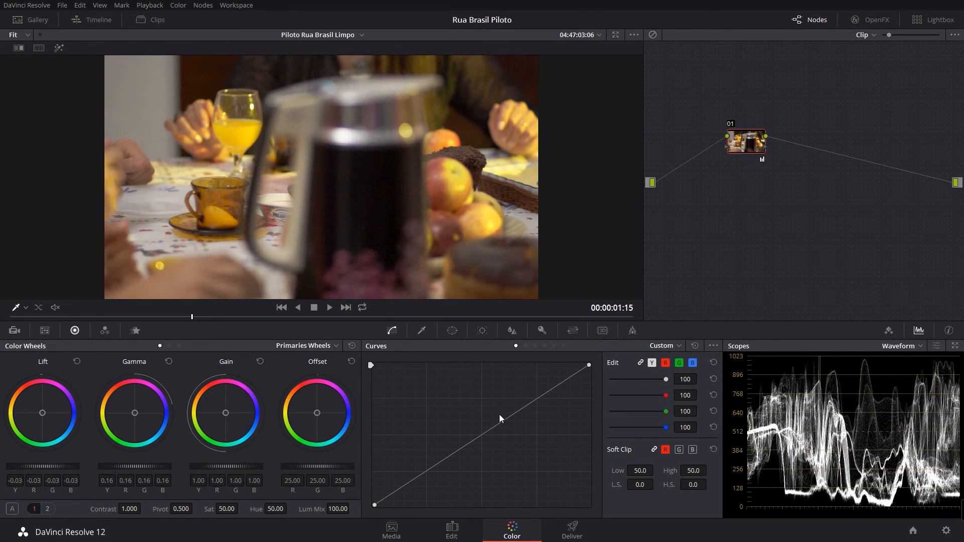
Switch to Premiere Pro to show the Basic Correction controls for comparison, and return to DaVinci Resolve
key("alt+Tab")
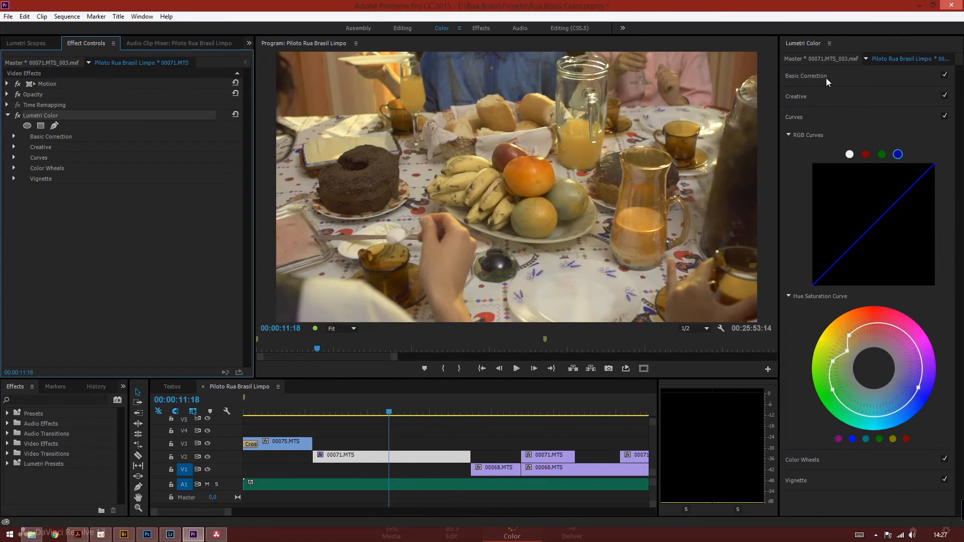
left_click(827, 78)
key("alt+Tab")
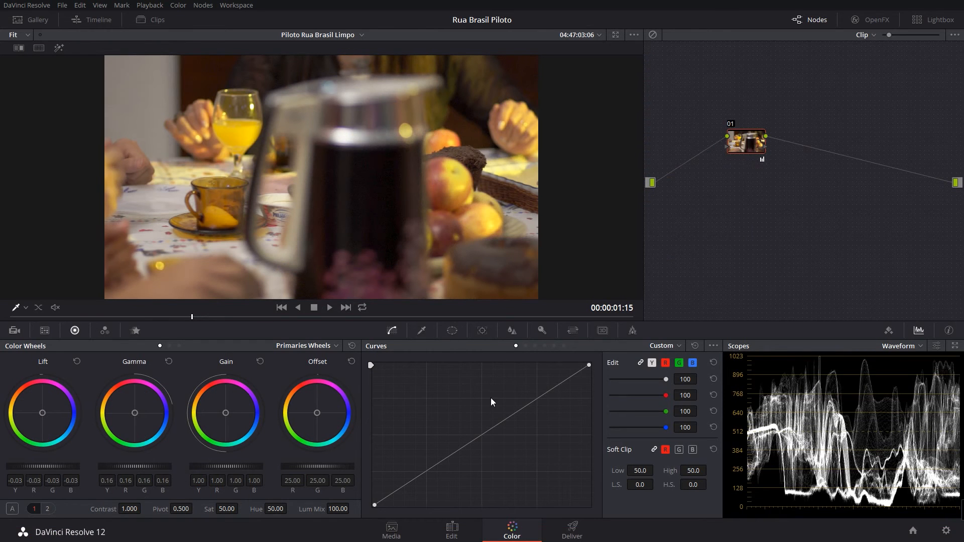
Raise the highlights on the coffee-pot clip's custom curve and lower the yellows to a saturation of 0.76 with Hue Vs Sat
left_click_drag(538, 398, 531, 393)
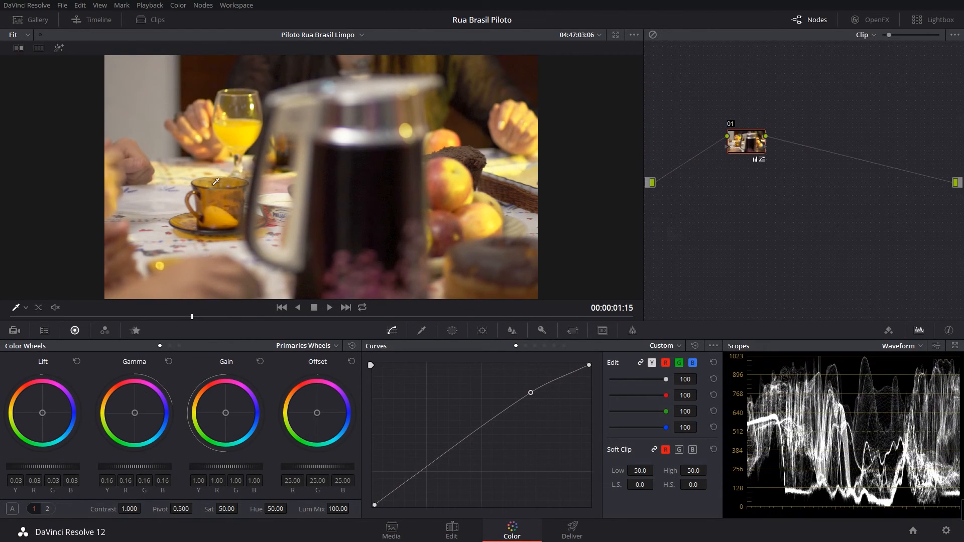
left_click(526, 346)
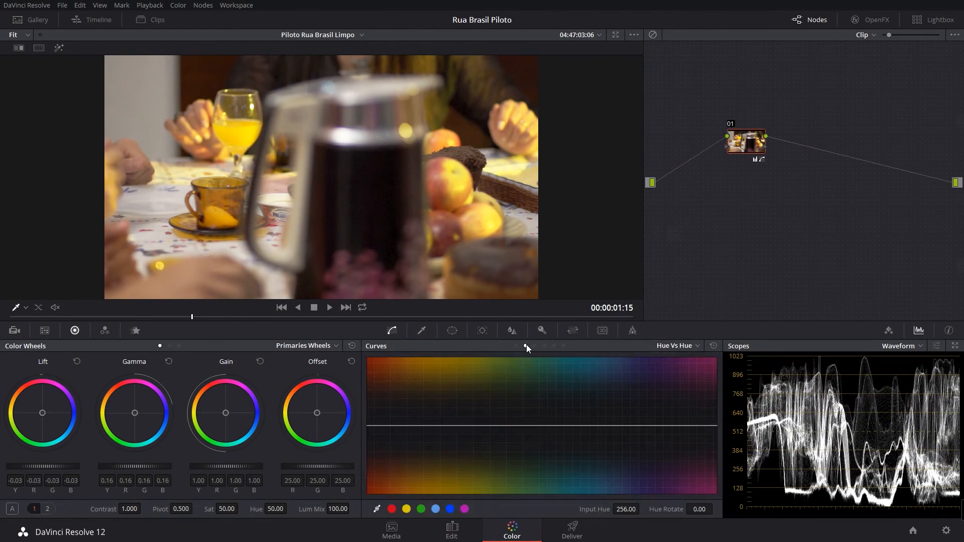
left_click(535, 345)
left_click(407, 509)
left_click_drag(425, 427, 424, 442)
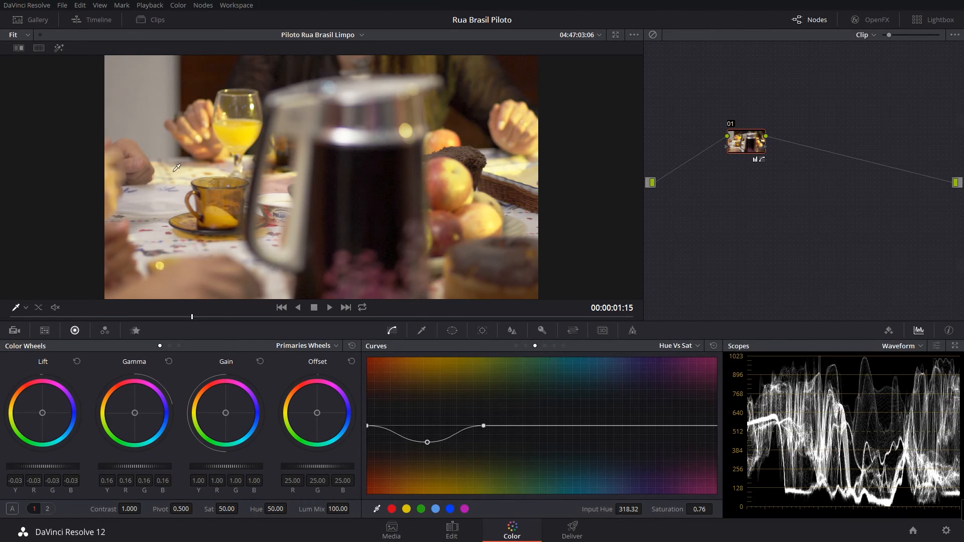
Toggle node 01 off and on to check the effect of the curve changes on the coffee-pot clip
key("ctrl+d")
key("ctrl+d")
key("ctrl+d")
key("ctrl+d")
Copy the coffee-pot clip's grade to the breakfast-table clip and bend its custom curve into an S shape for more contrast
key("Down")
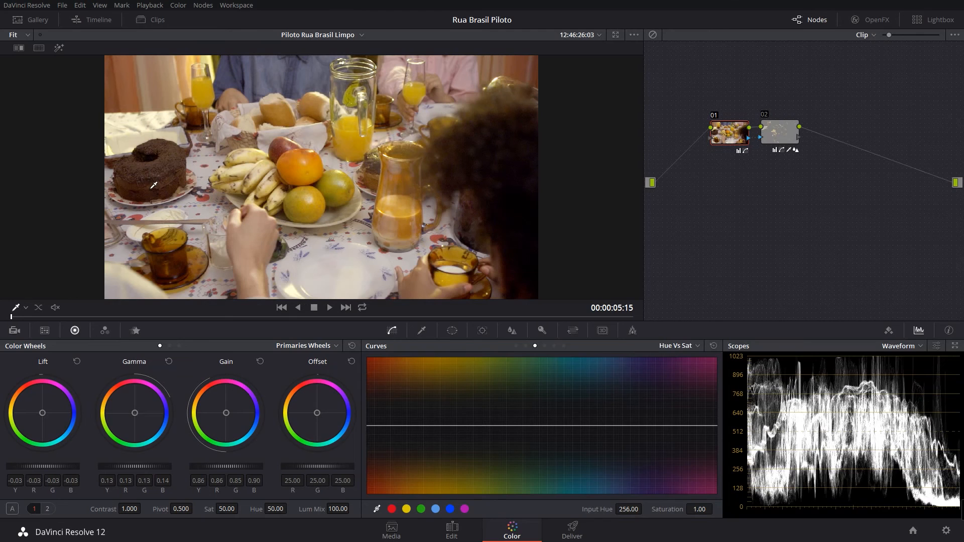
key("Up")
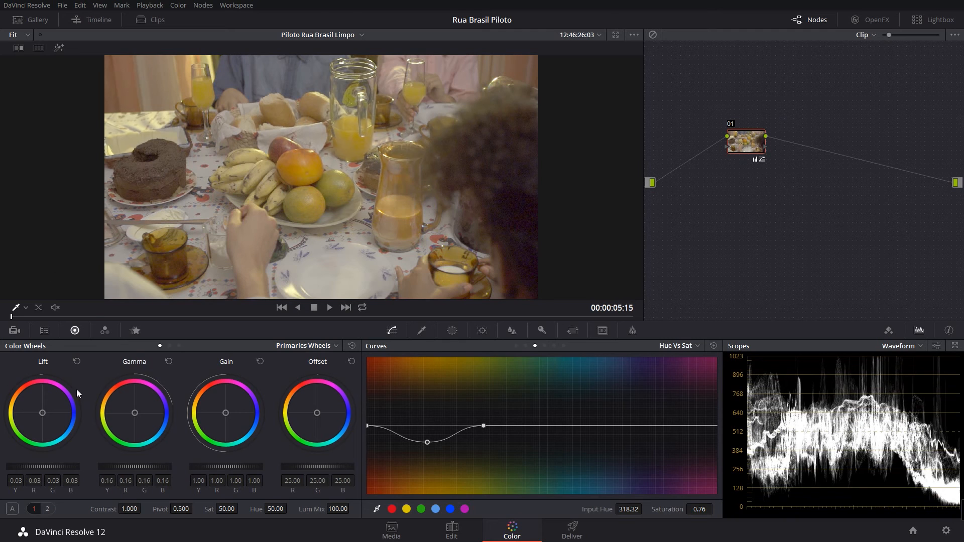
left_click(516, 346)
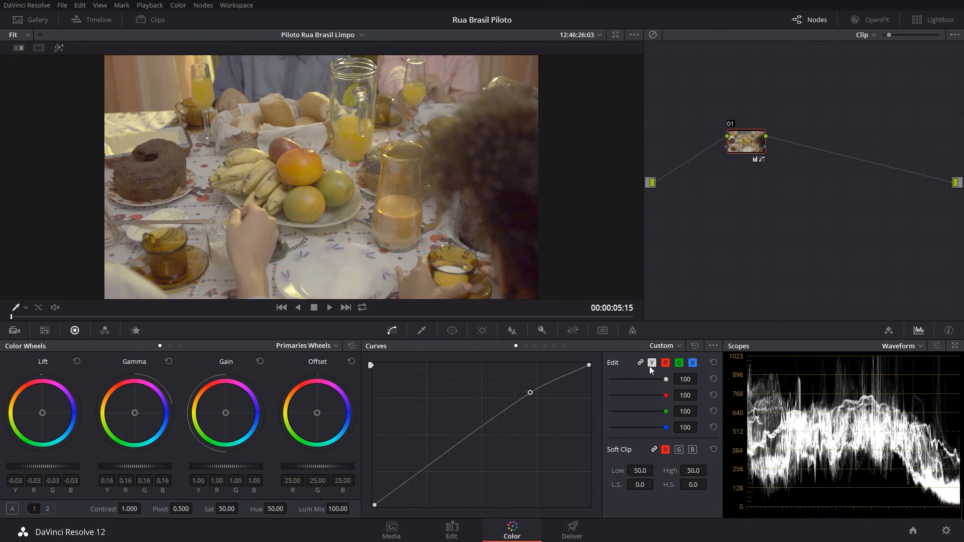
left_click_drag(414, 478, 422, 483)
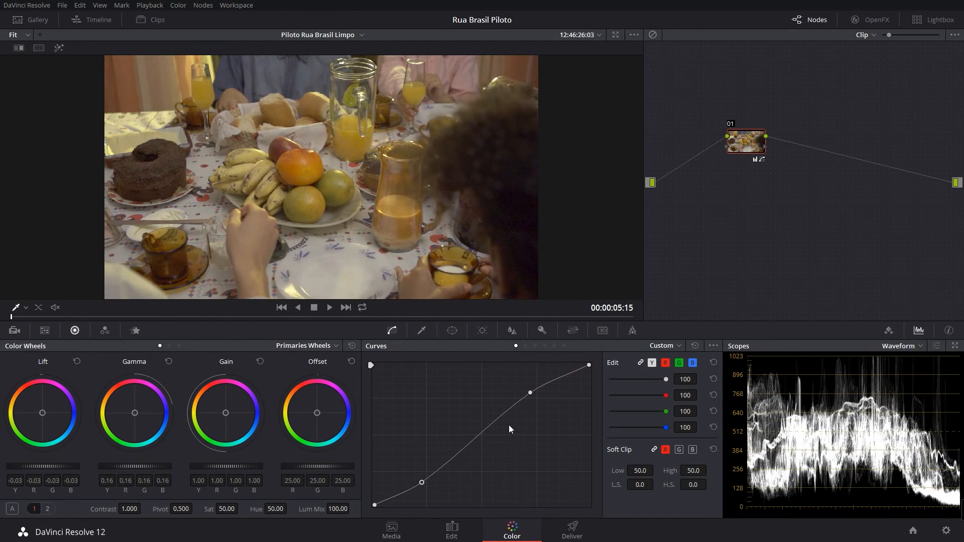
left_click_drag(494, 424, 487, 417)
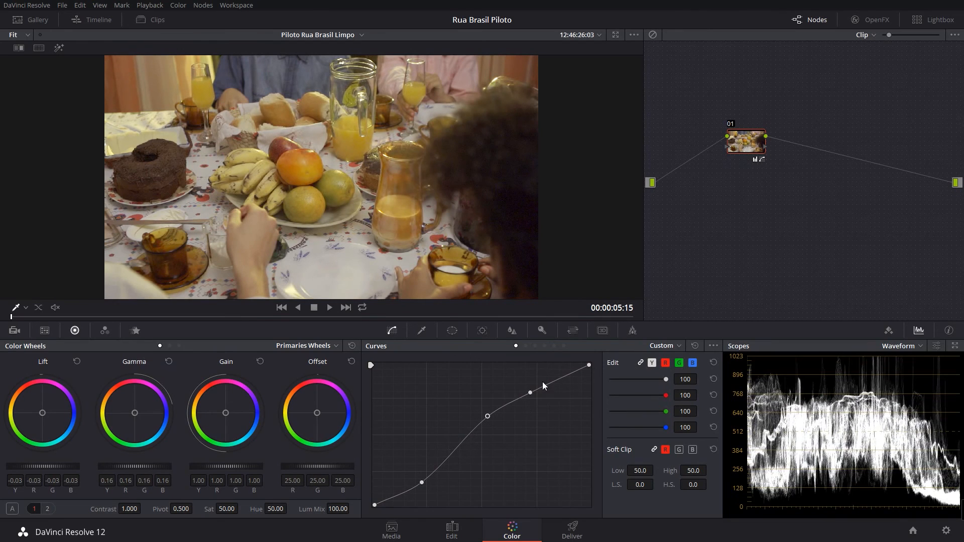
left_click_drag(529, 394, 529, 393)
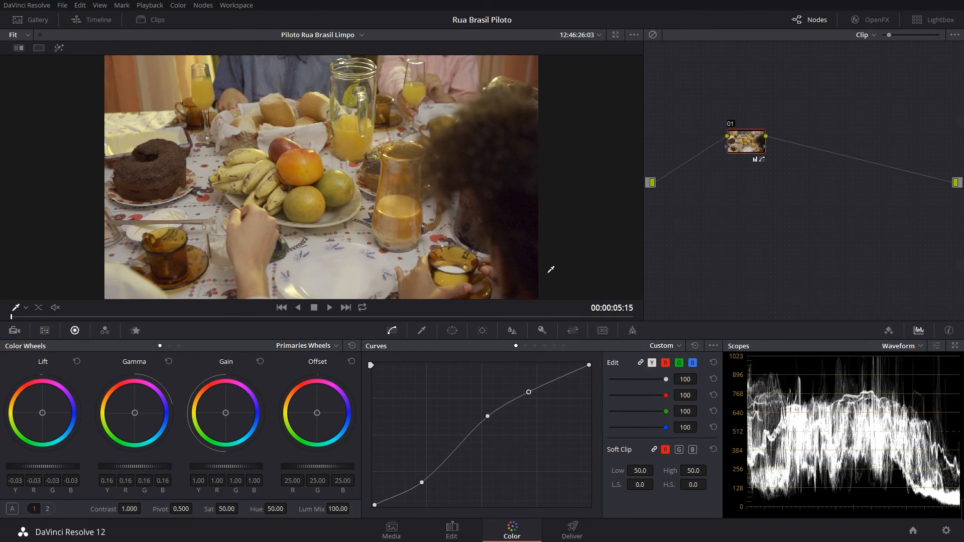
Bypass and restore the grades of the breakfast-table and coffee-pot clips to compare each before and after
key("shift+d")
key("shift+d")
key("shift+d")
key("shift+d")
key("Down")
key("shift+d")
key("shift+d")
key("shift+d")
key("shift+d")
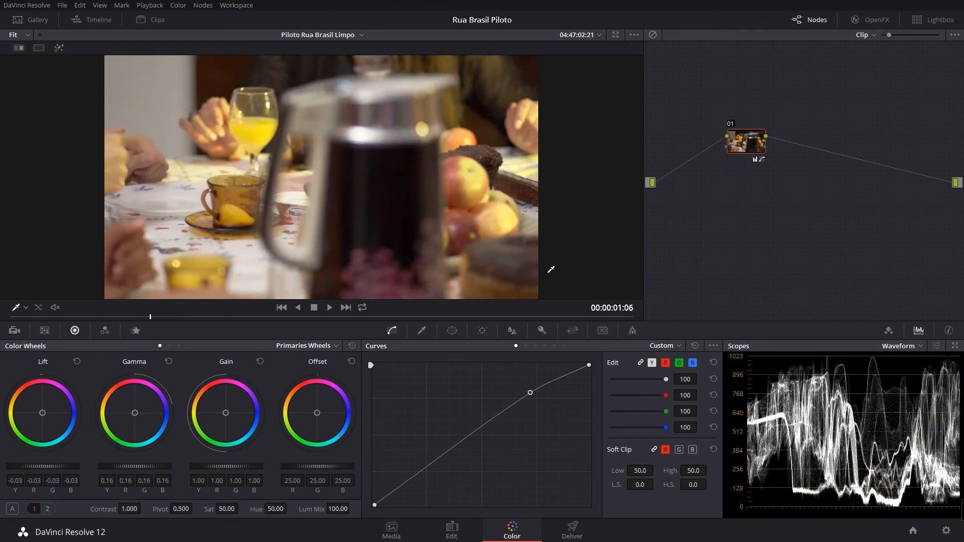
Flip between the breakfast-table and coffee-pot clips to compare how well their graded images match
key("Up")
key("Down")
key("Up")
key("Down")
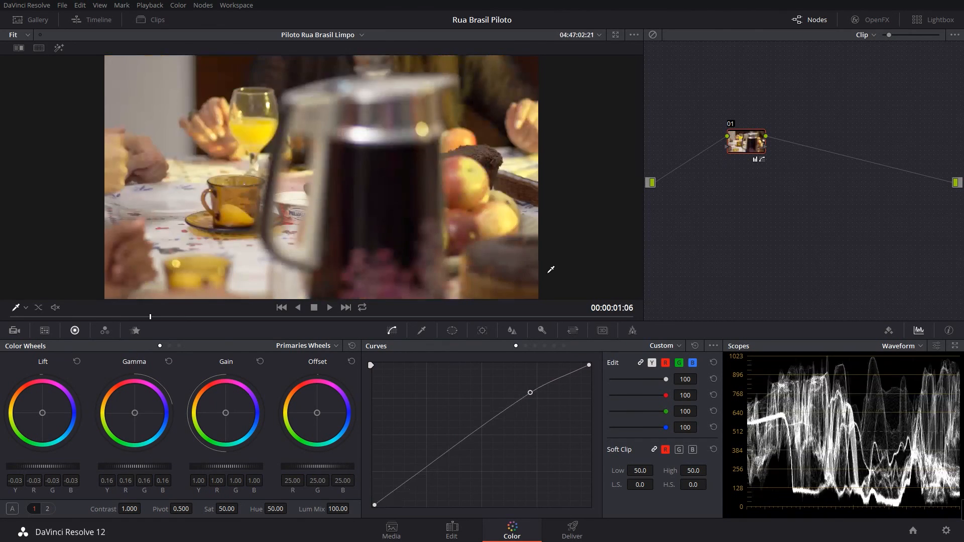
On the breakfast-table clip, fine-tune the custom curve's midtone point and nudge up the same point on the blue channel alone
key("Up")
left_click_drag(475, 418, 487, 417)
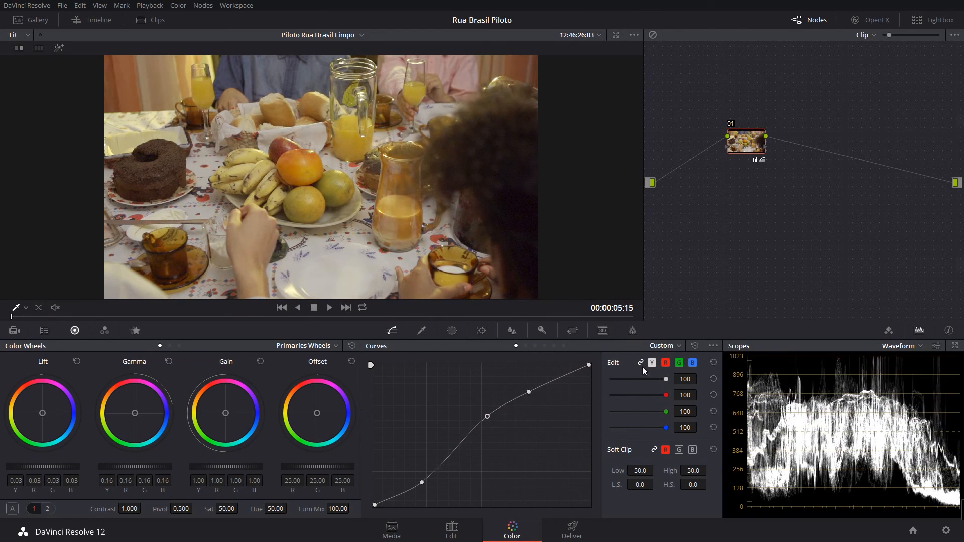
left_click(692, 363)
left_click_drag(487, 418, 486, 416)
Flip between the two graded clips to check their match after the blue curve adjustment
key("Down")
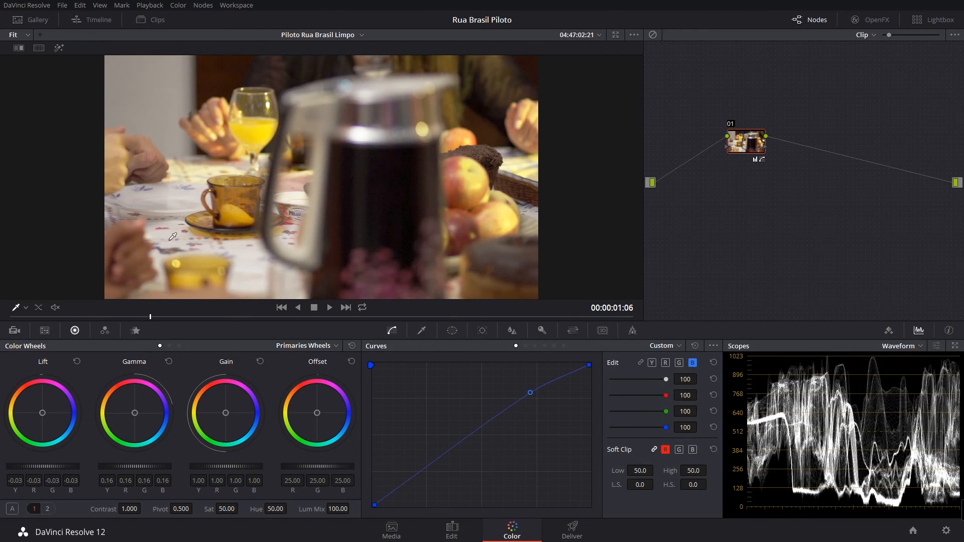
key("Up")
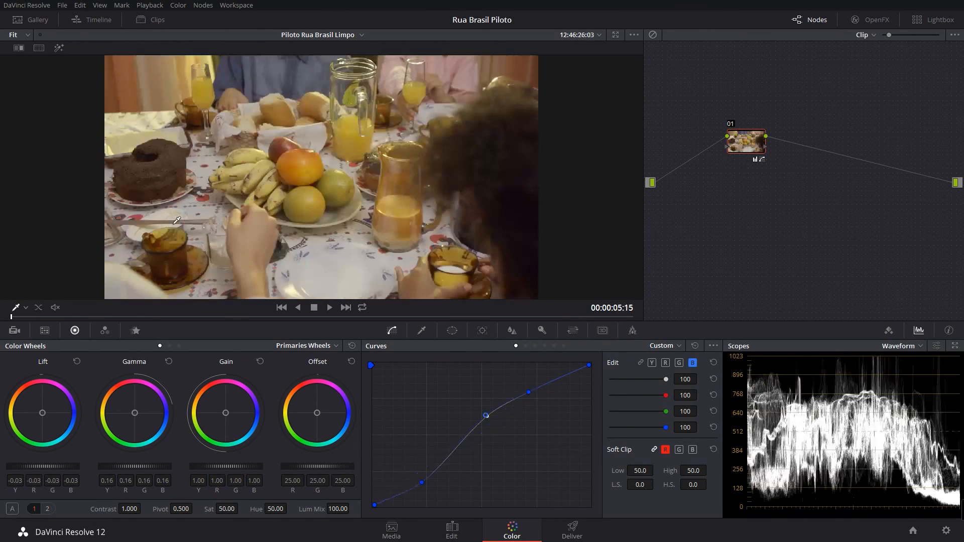
key("Down")
key("Up")
Raise the midtone point slightly on the breakfast-table clip's luminance (Y) curve
key("Up")
left_click(652, 362)
left_click_drag(491, 416, 485, 414)
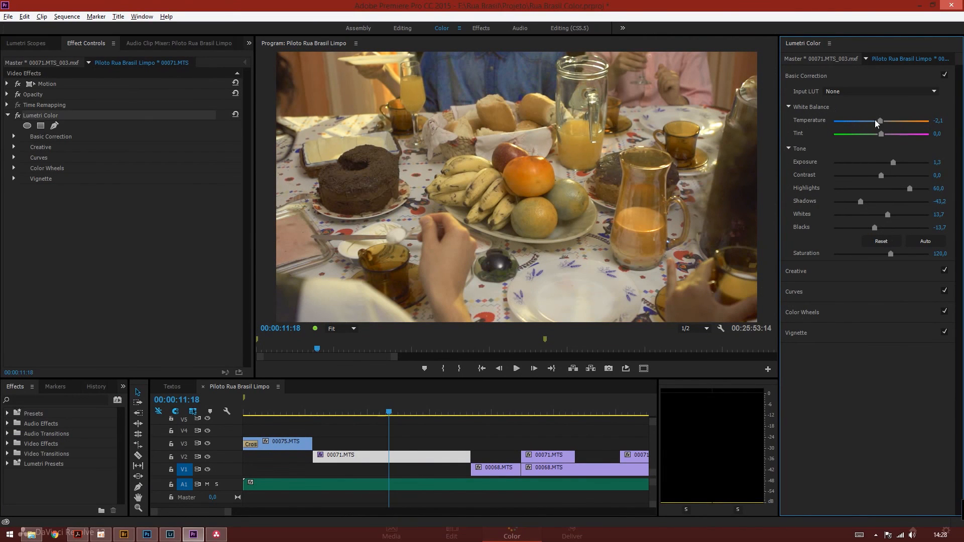
Back in Premiere Pro, collapse Basic Correction, glance at Curves and show the Lumetri Color Wheels
left_click(810, 76)
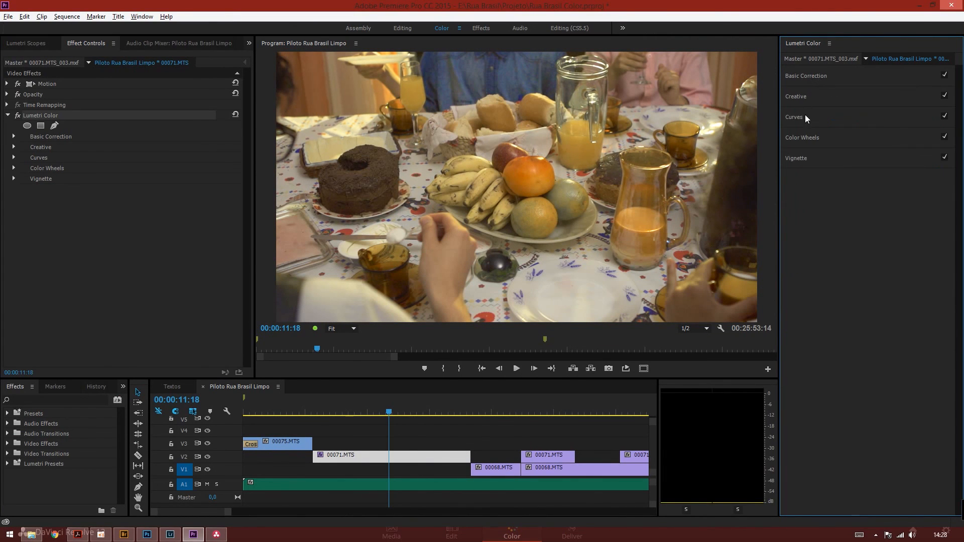
left_click(806, 116)
left_click(805, 115)
left_click(808, 138)
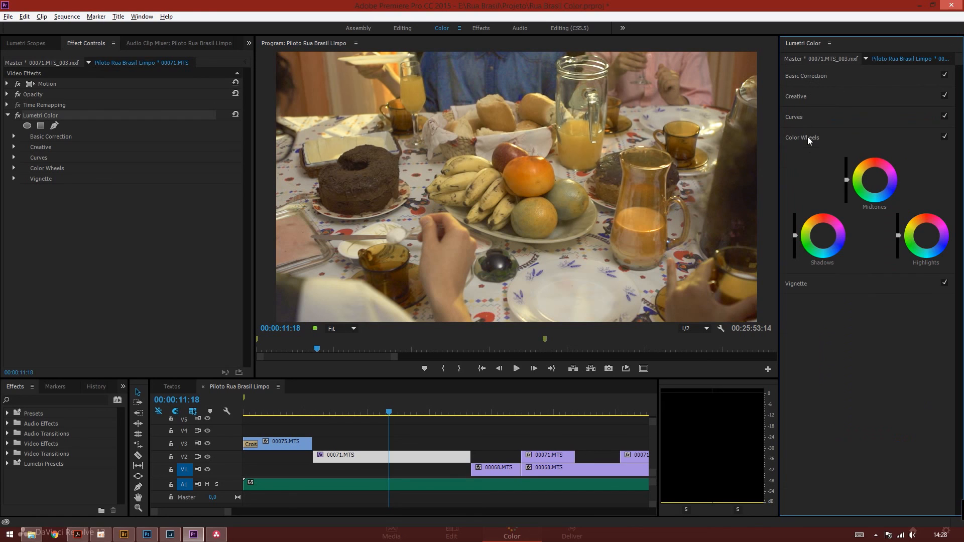